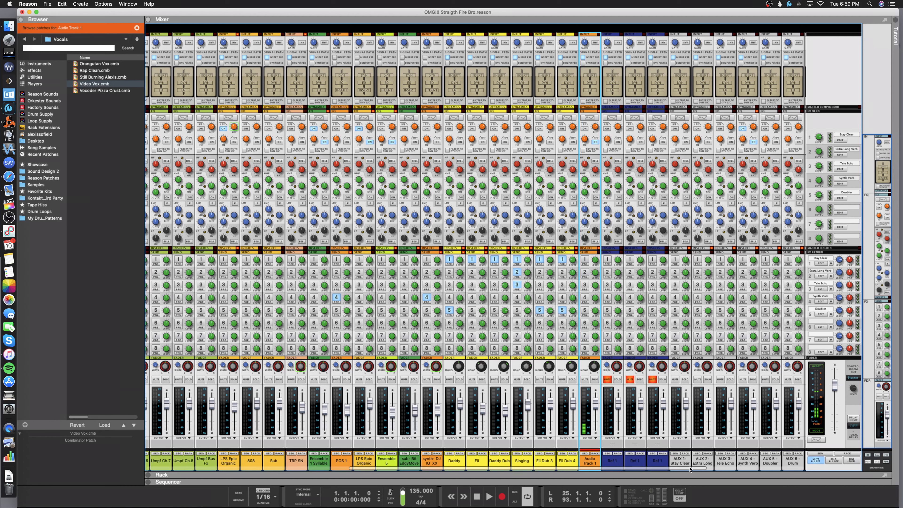
- Look over the song's mixer channels, rack devices and sequencer arrangement, and play the song from the start
scroll(638, 429, "right", 5)
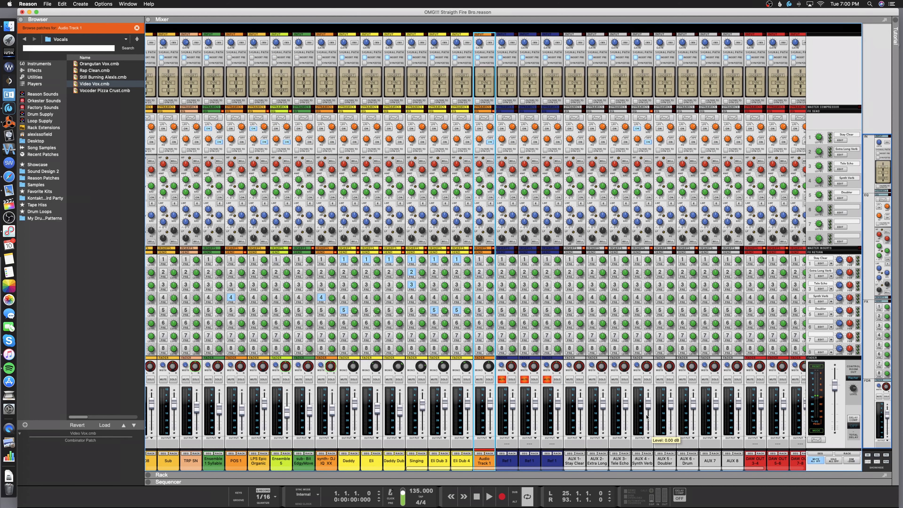
key("F6")
left_click_drag(808, 83, 790, 77)
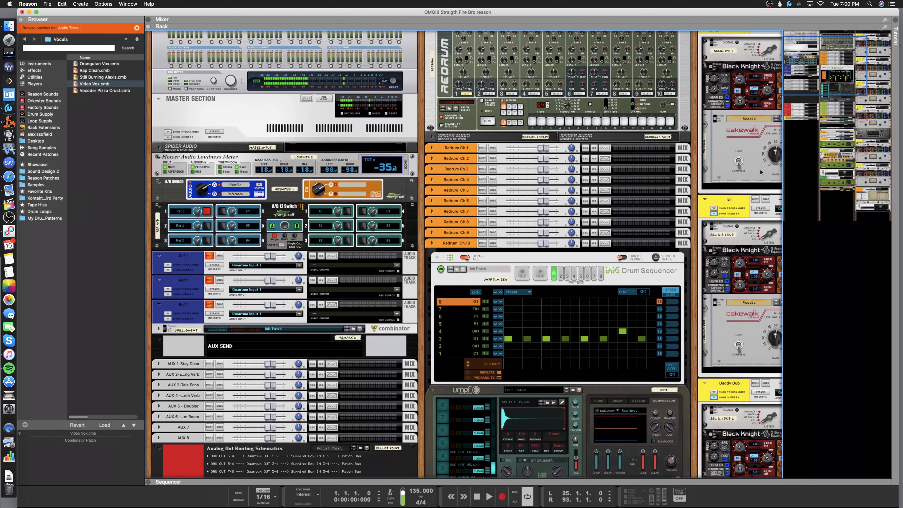
key("F7")
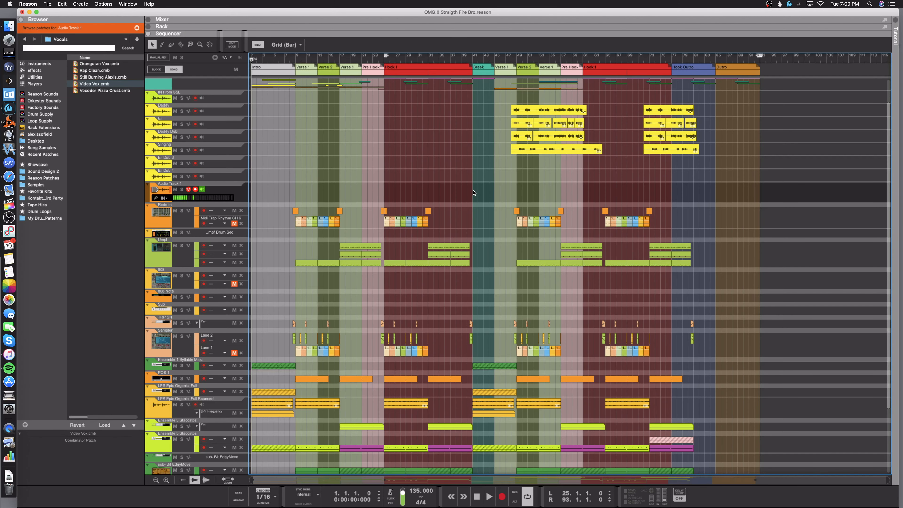
key("space")
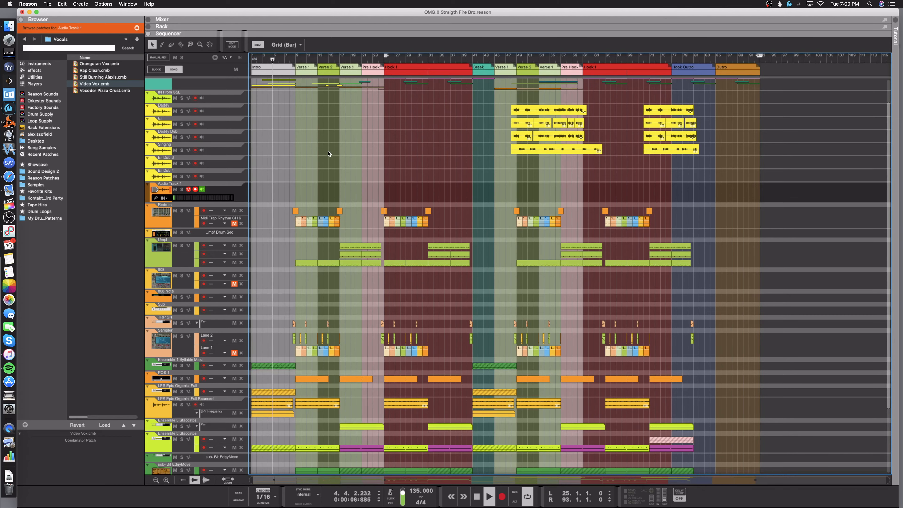
key("F6")
key("F7")
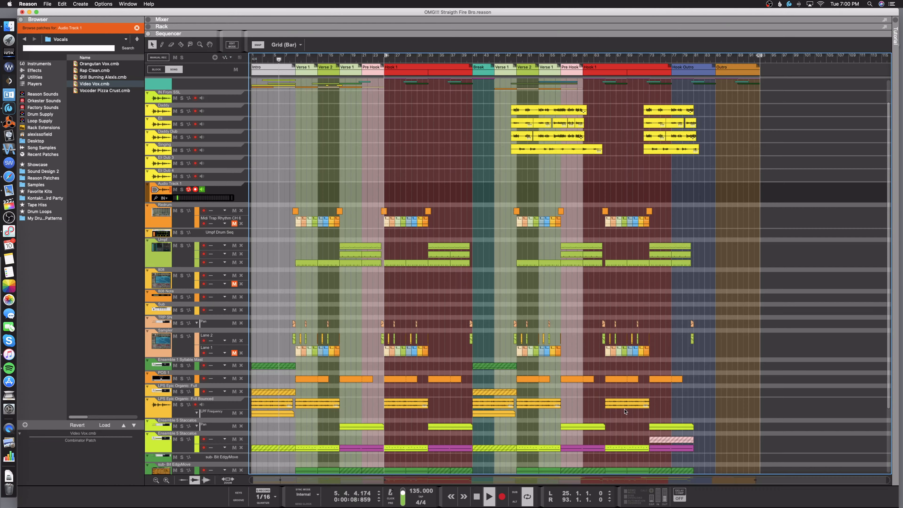
key("F8")
key("F8")
key("F5")
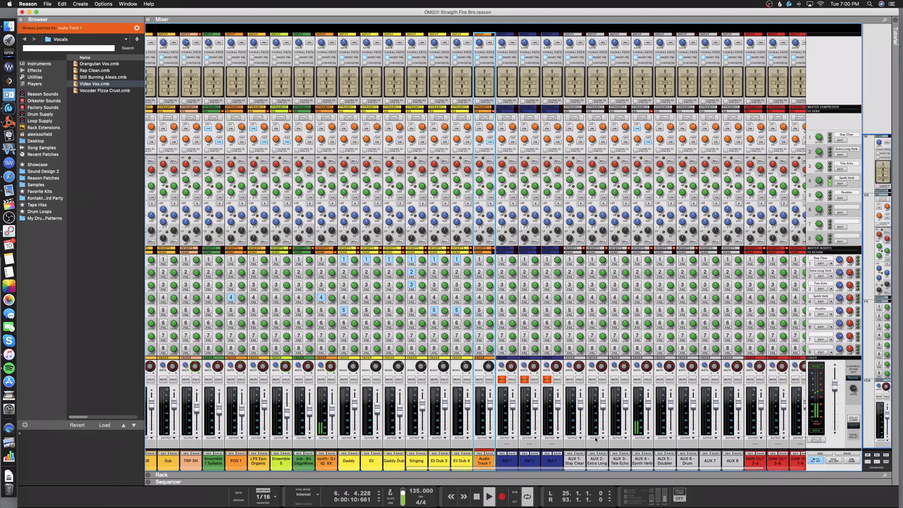
- Examine the AUX 4 - Synth Verb channel's filter curve in the Spectrum EQ window, and close the window
left_click(641, 118)
left_click_drag(539, 198, 501, 178)
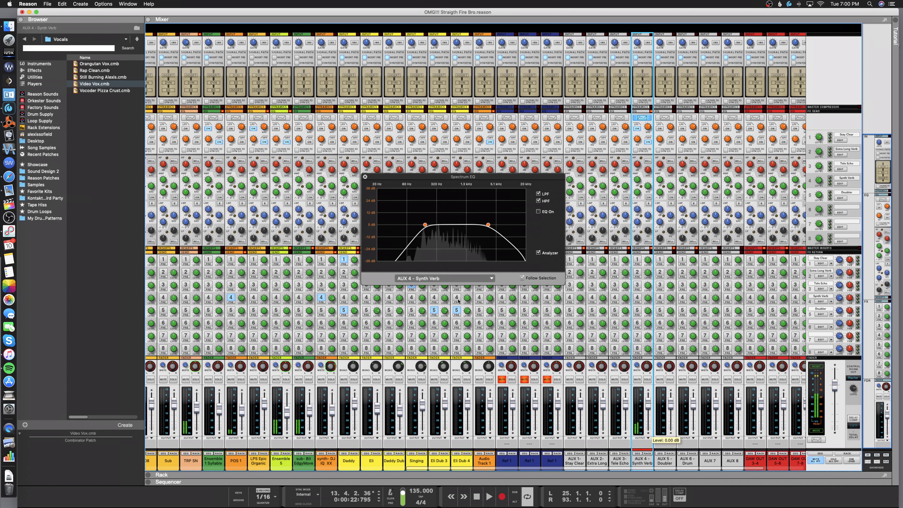
left_click(365, 177)
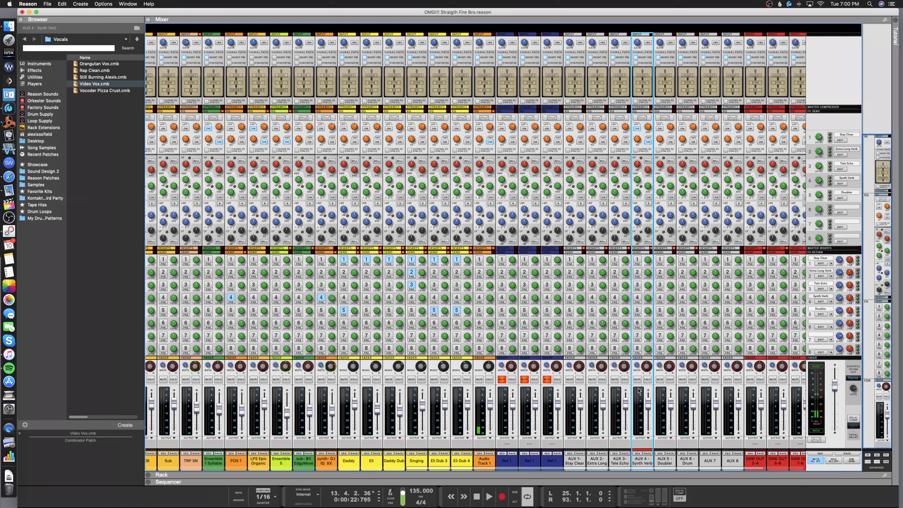
key("Left")
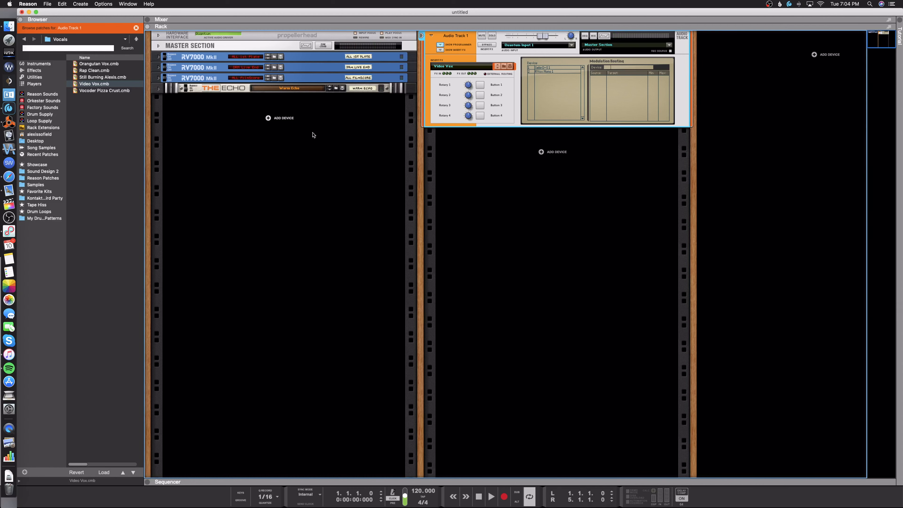
- Go through the default send effects in the untitled project's rack, from the first RV7000 reverb to The Echo
left_click(279, 118)
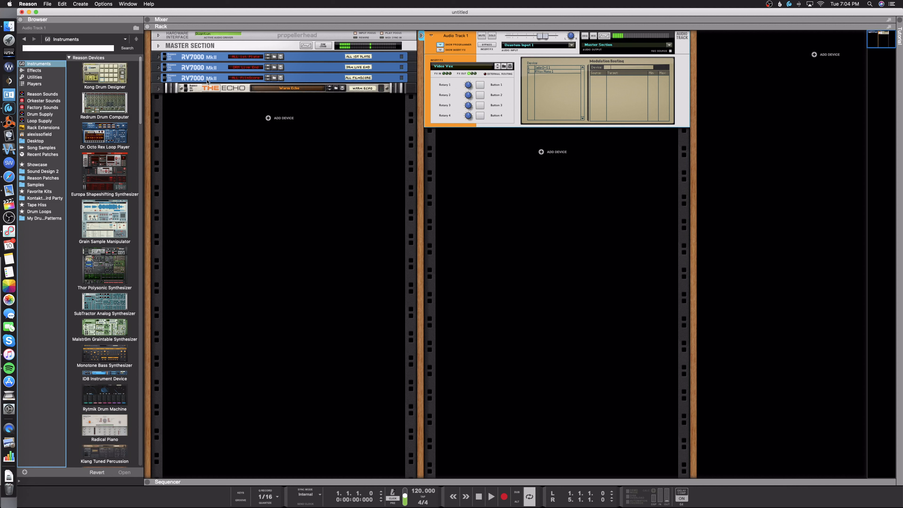
left_click(186, 58)
left_click(190, 69)
left_click(195, 79)
left_click(204, 91)
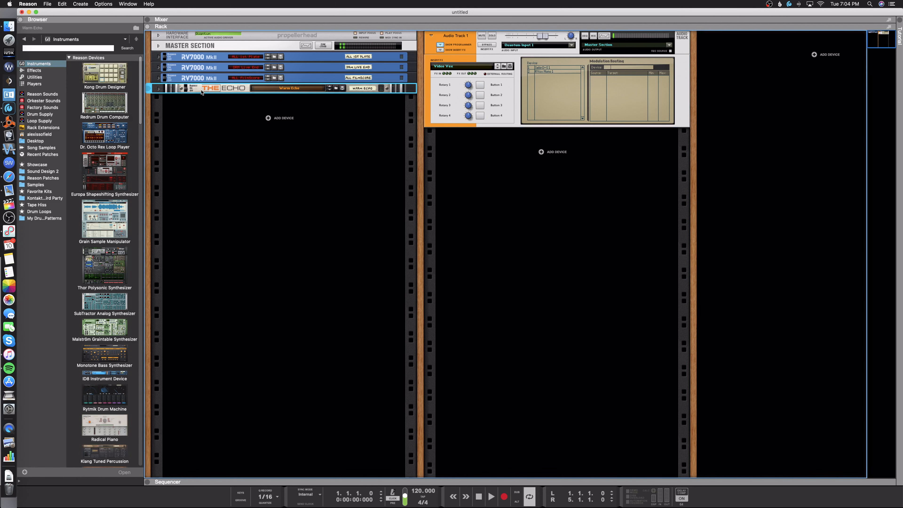
- Turn the rack around and unfold the Master Section and the ALL 1st Plate reverb to inspect their send and return cabling
key("Tab")
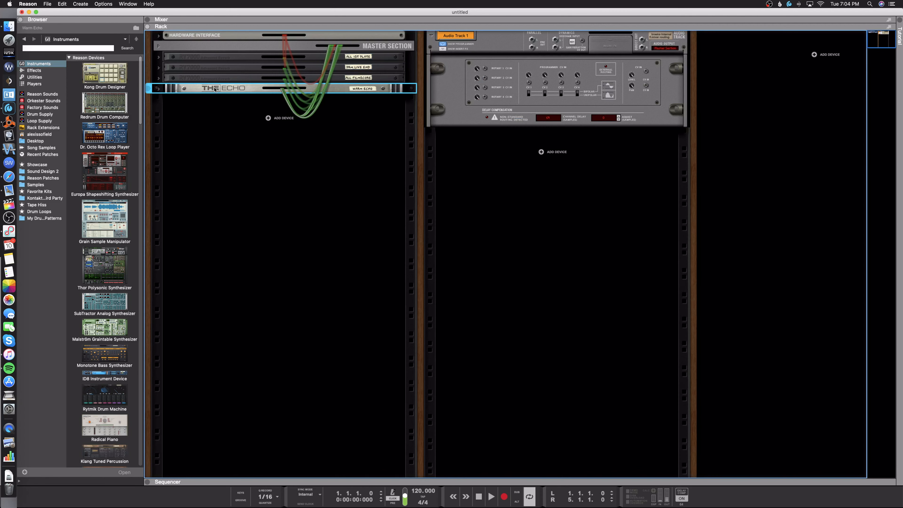
left_click(158, 47)
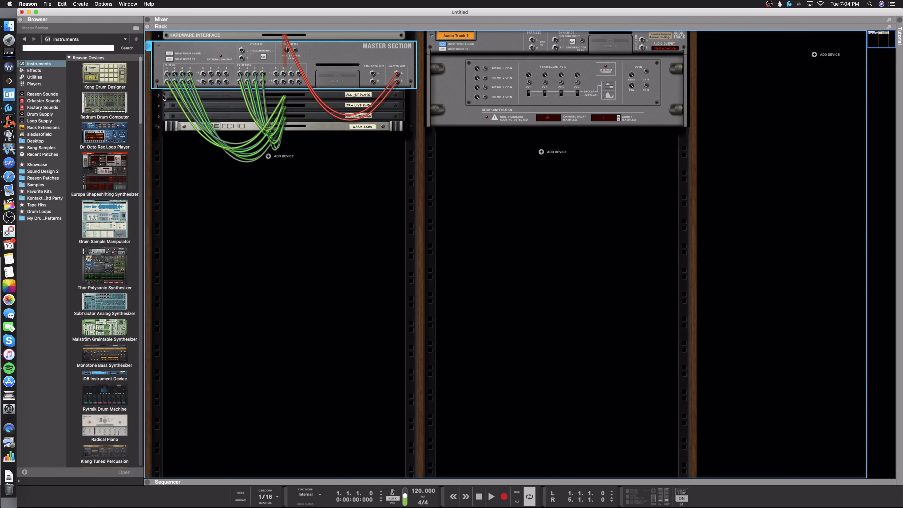
left_click(159, 95)
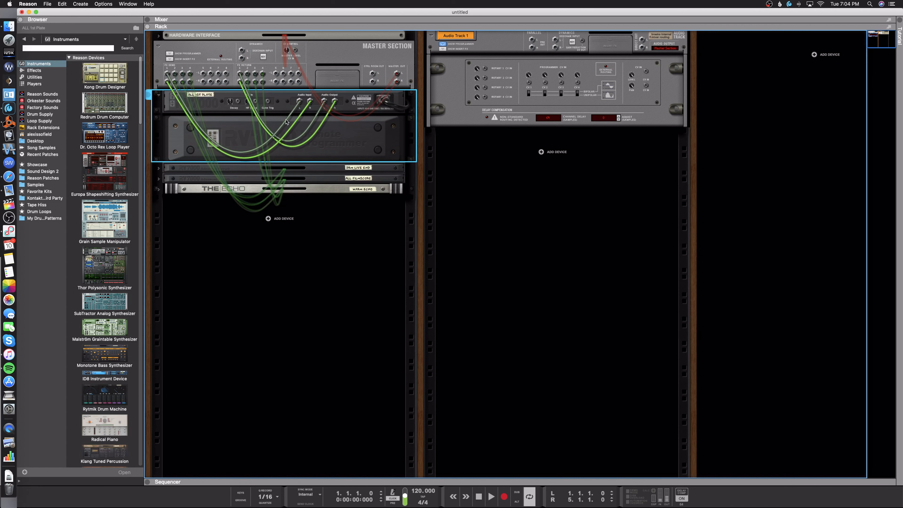
mouse_move(241, 74)
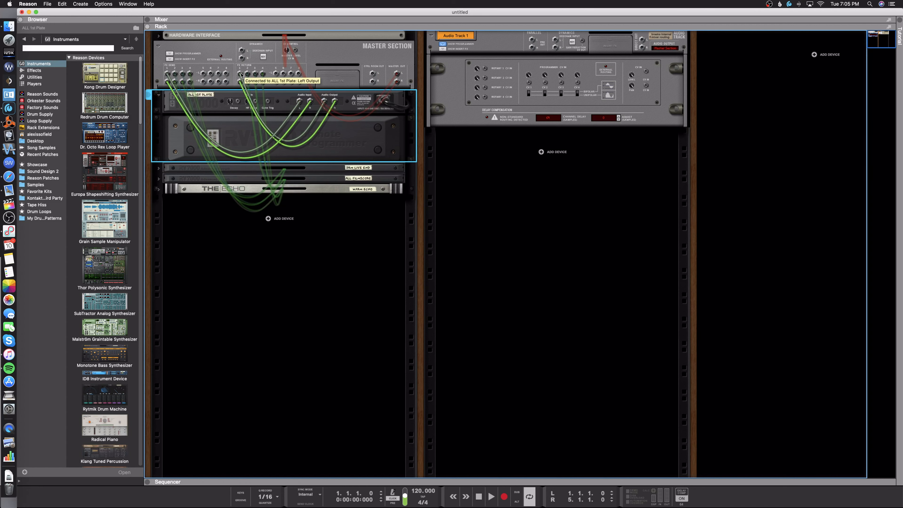
- Switch Audio Track 1's first FX send on in the mixer, examine the FX return controls, and switch the send off again
key("F6")
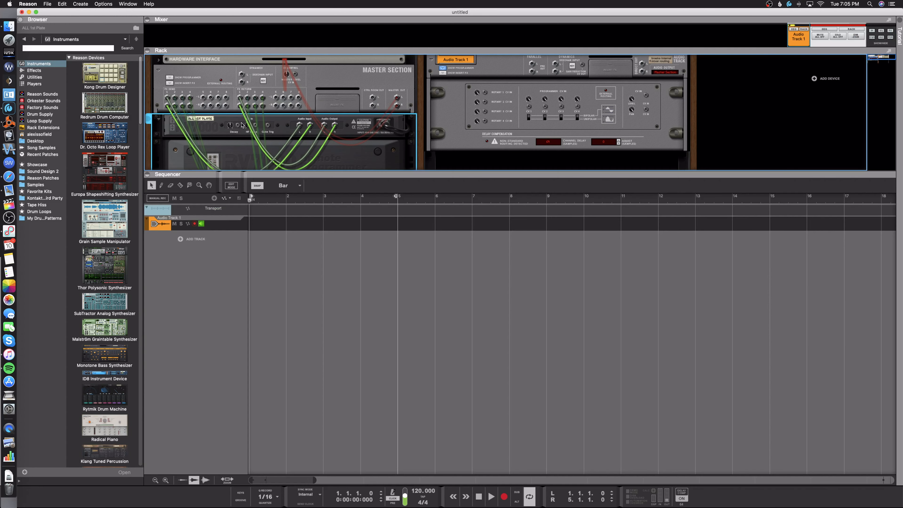
key("F7")
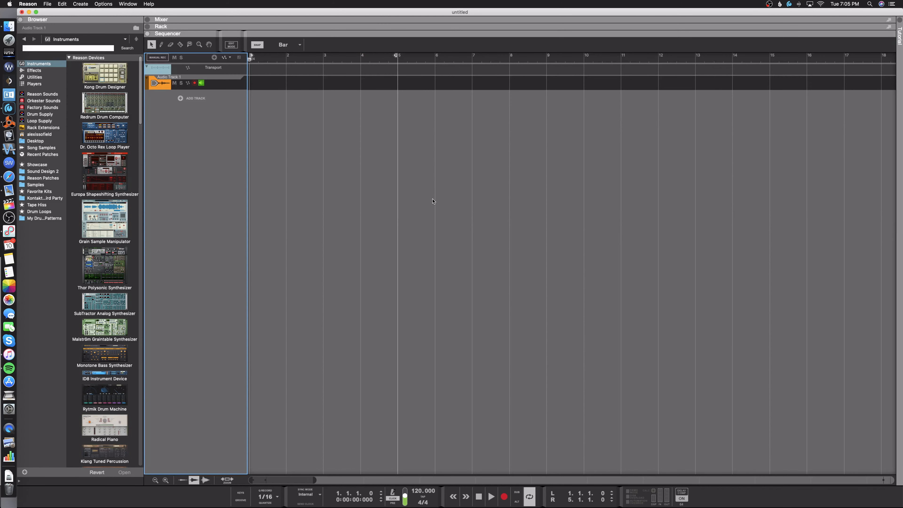
key("F5")
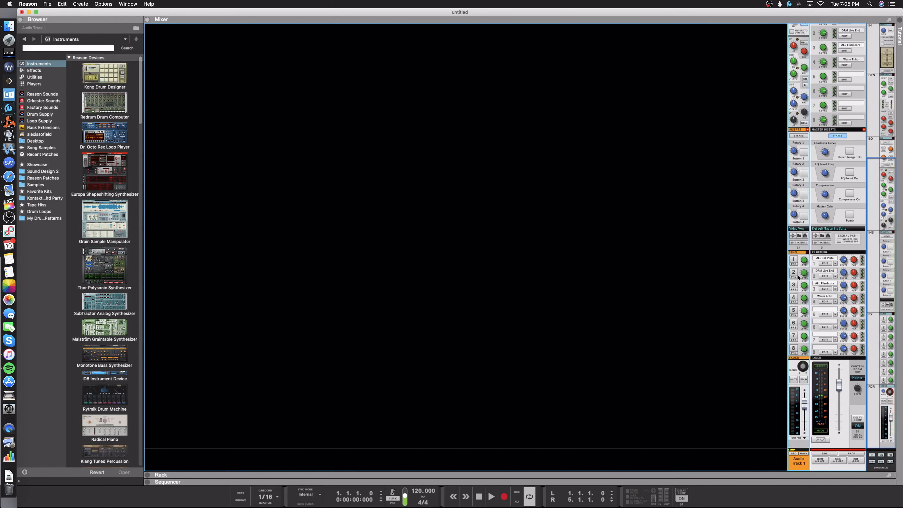
left_click(794, 260)
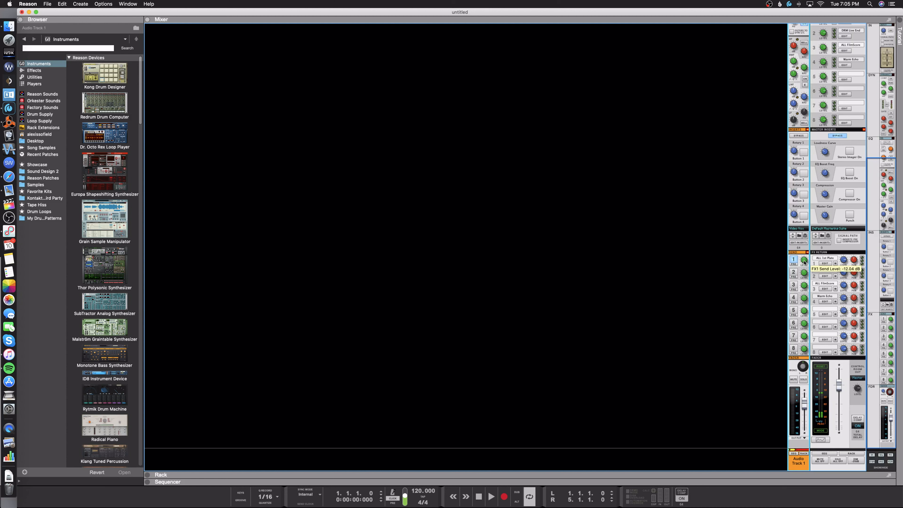
scroll(804, 261, "up", 5)
scroll(804, 261, "down", 3)
left_click(843, 260)
left_click_drag(847, 286, 854, 263)
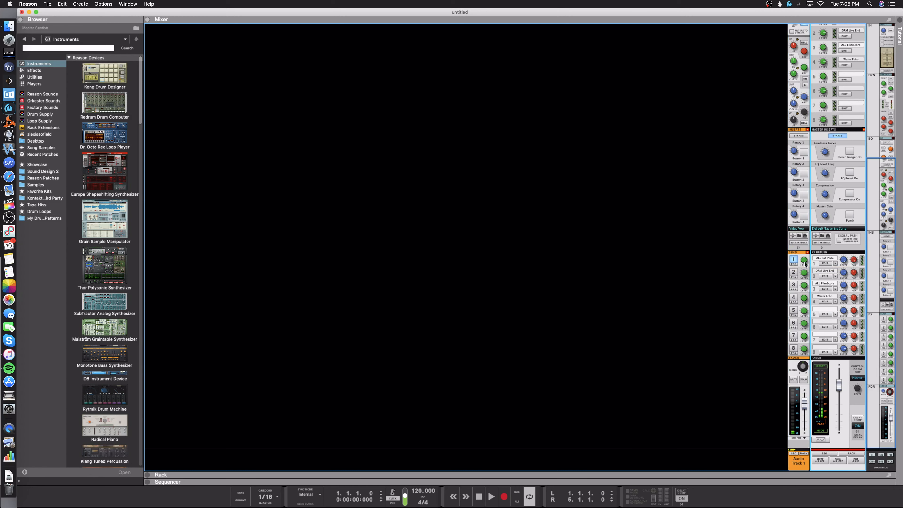
left_click(794, 261)
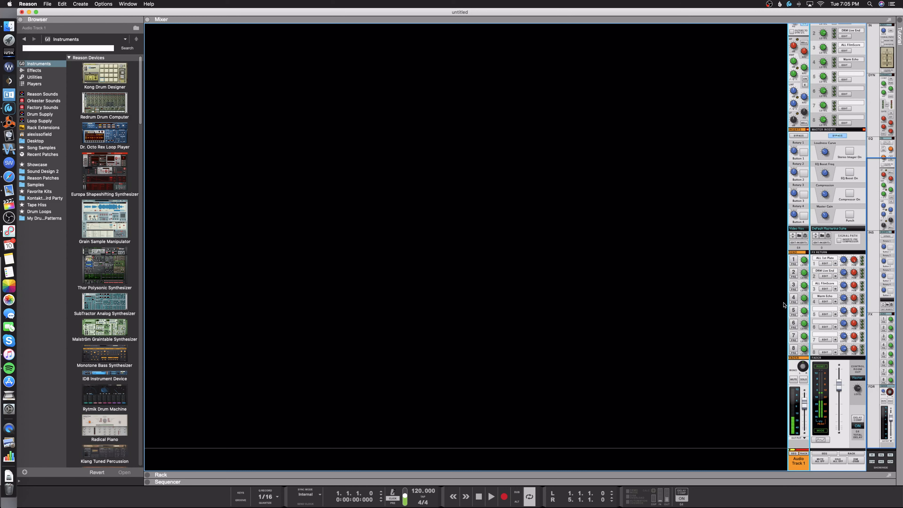
- Delete all the default send effects below the Master Section, from the ALL 1st Plate reverb to The Echo
key("F5")
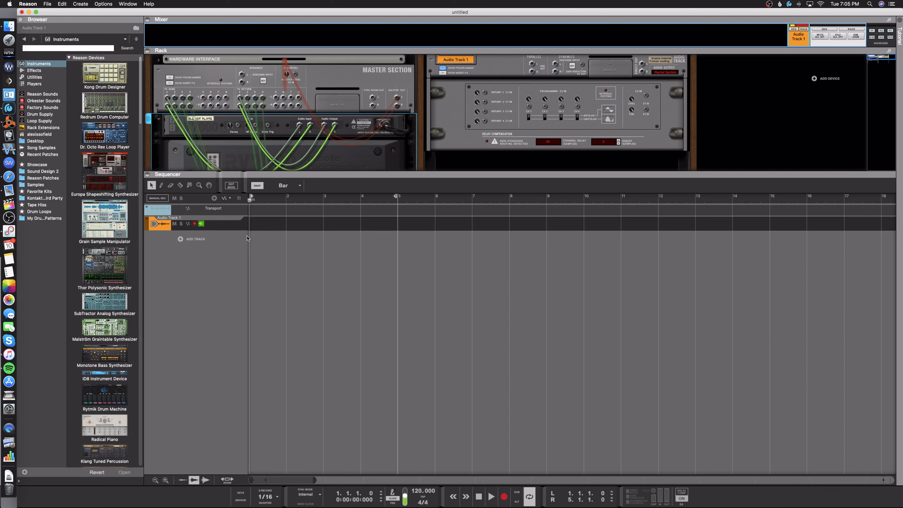
key("Tab")
key("Tab")
key("F6")
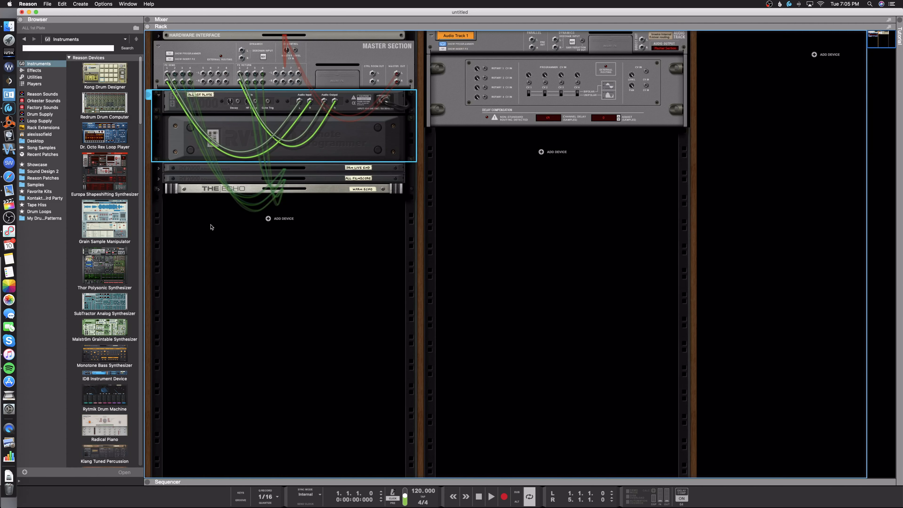
left_click(176, 192, "shift")
key("Delete")
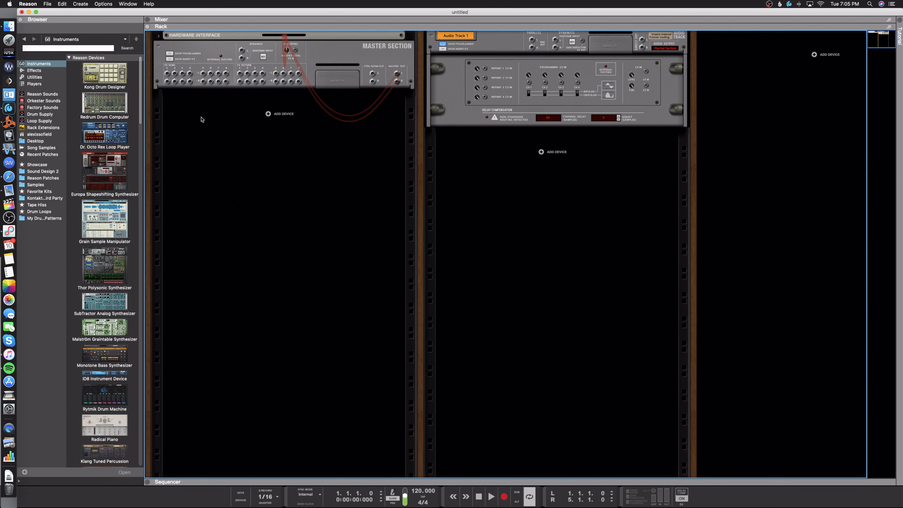
- Create a mix channel below the Master Section and name it Aux 1 - Plate
right_click(228, 123)
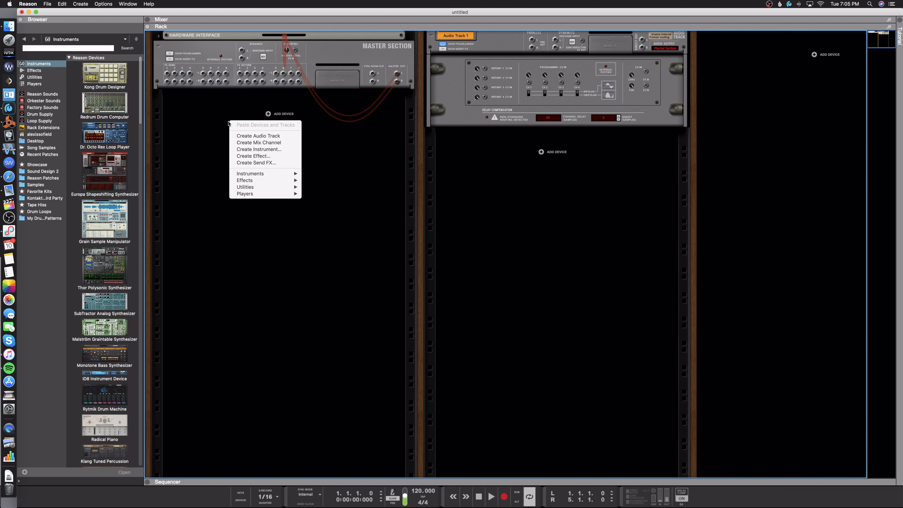
left_click(256, 143)
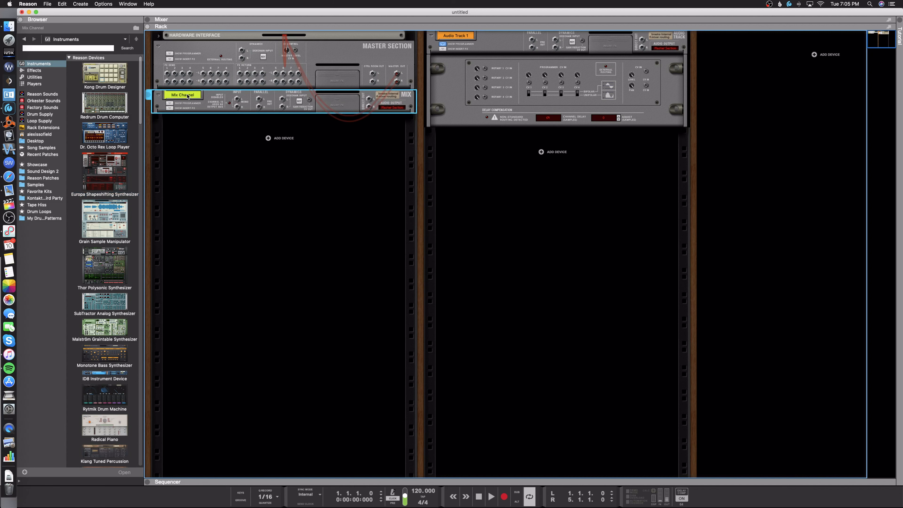
double_click(188, 95)
type("Aux 1 - Plate")
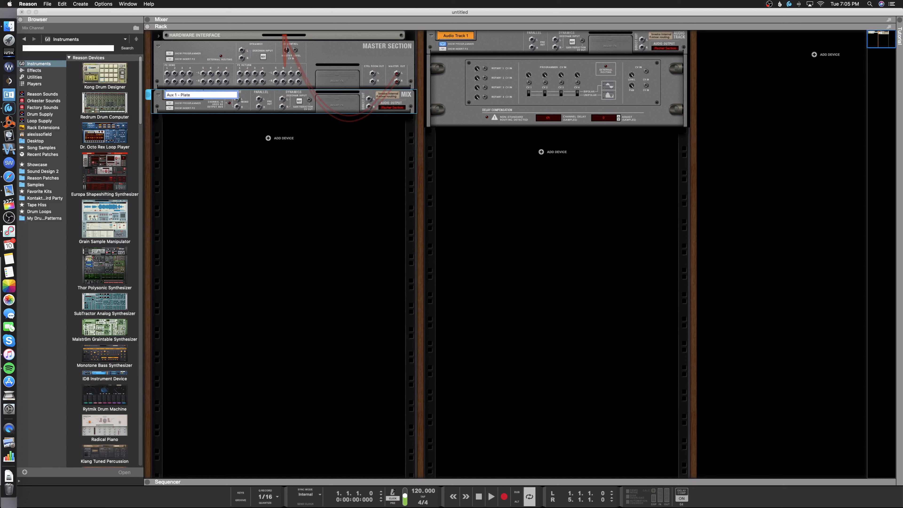
key("Return")
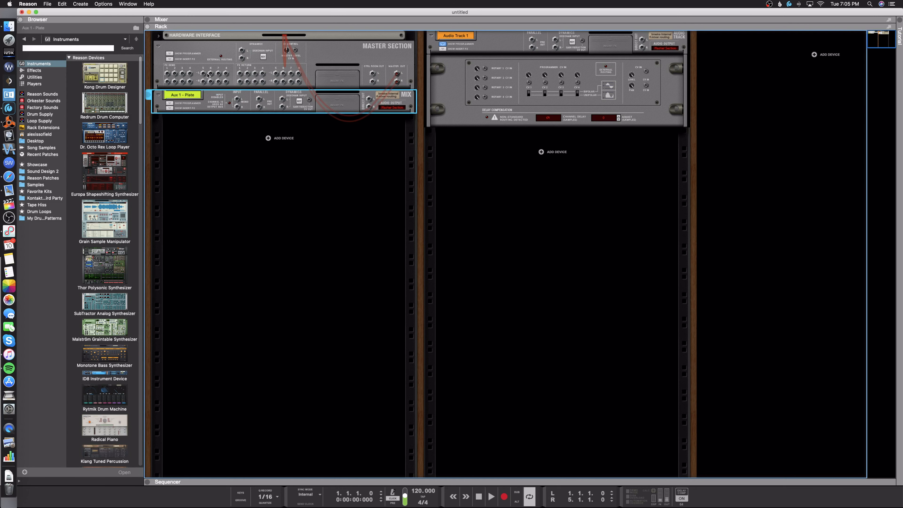
- Cable the Master Section's first stereo FX send to the Aux 1 - Plate channel's input, and view the channel in the mixer
left_click_drag(167, 75, 237, 99)
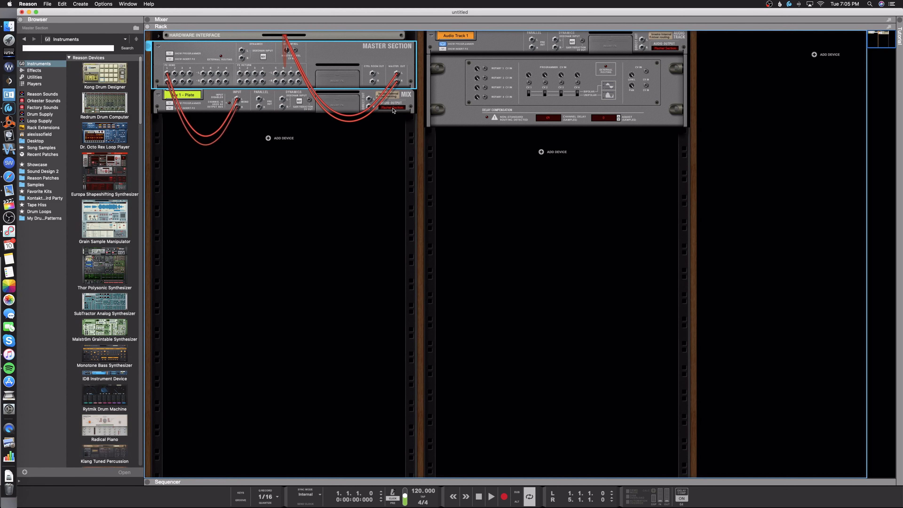
left_click_drag(369, 99, 393, 110)
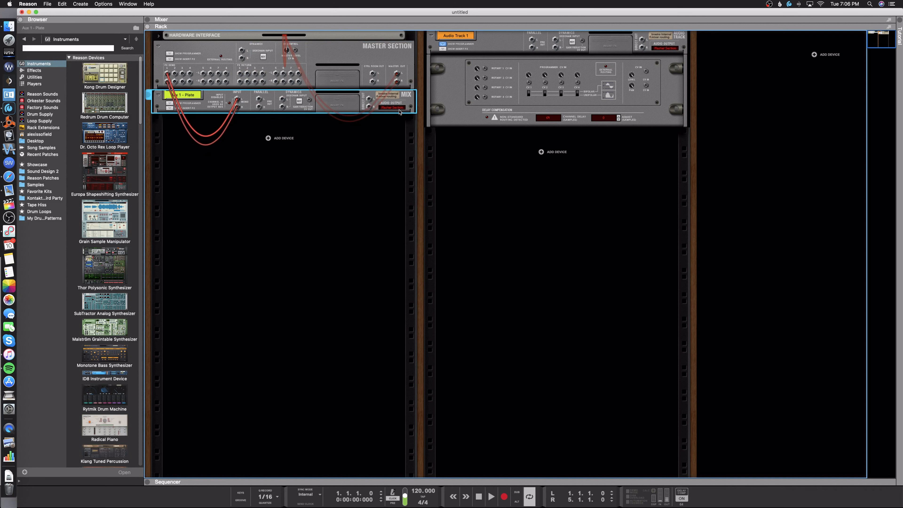
key("F4")
key("F4")
key("F5")
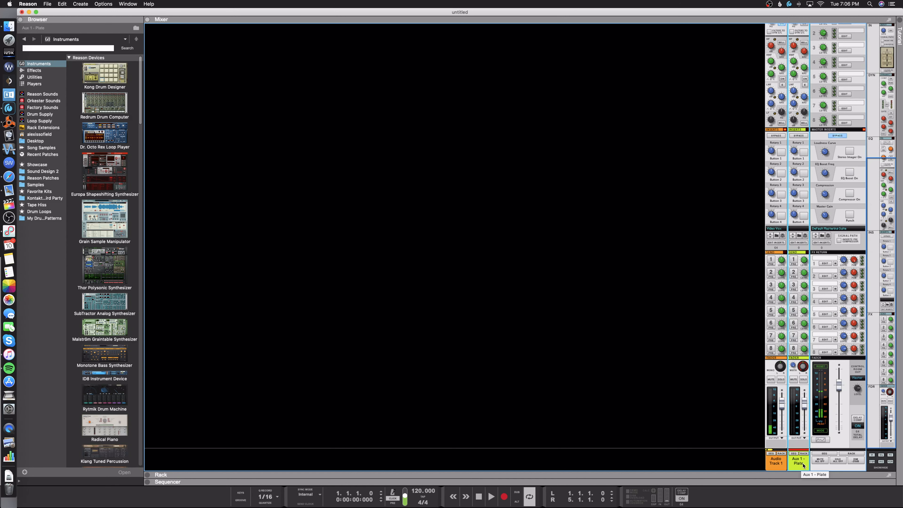
key("F5")
key("F5")
key("F5")
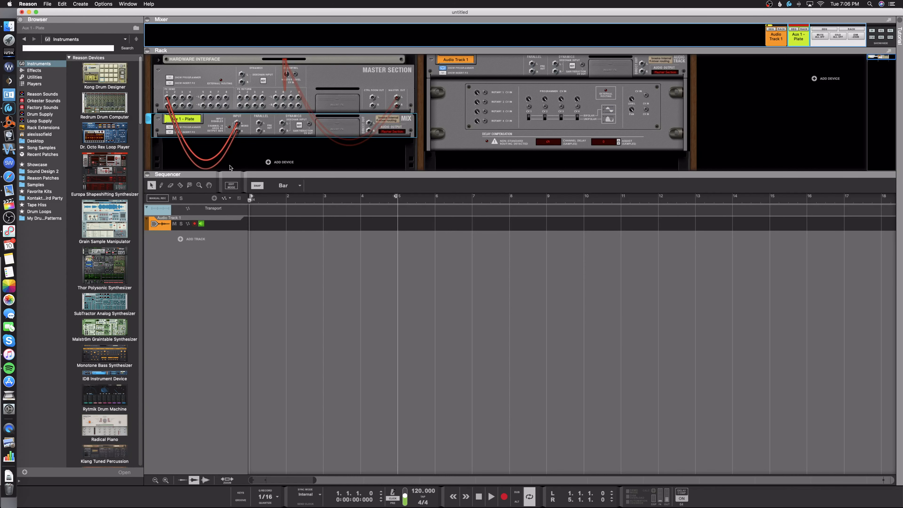
- Insert an RV7000 MkII Reverb into the Aux 1 - Plate channel's insert effects and load the ALL 1st Plate patch
key("F6")
key("Tab")
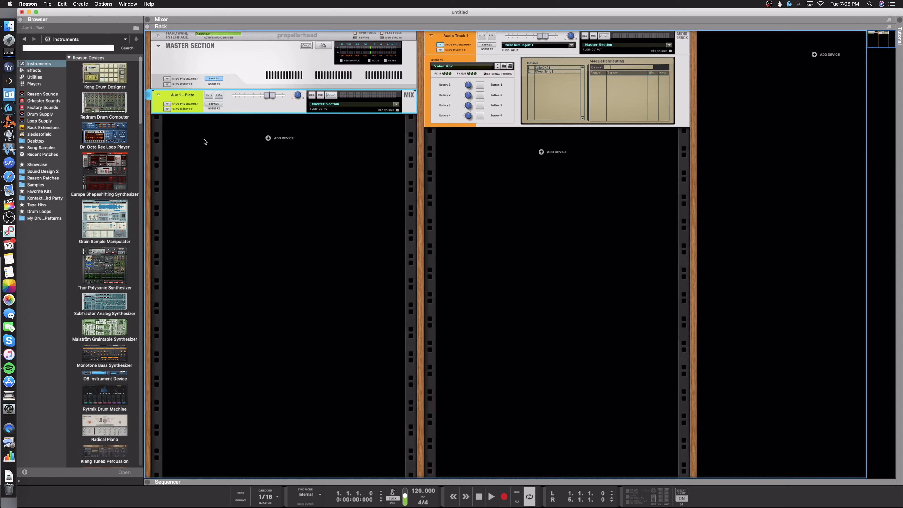
key("Tab")
key("Tab")
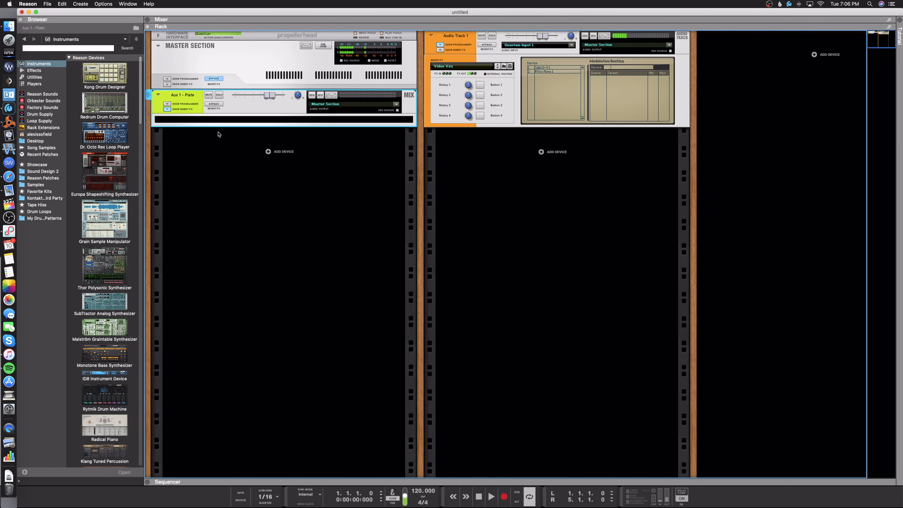
scroll(127, 206, "down", 15)
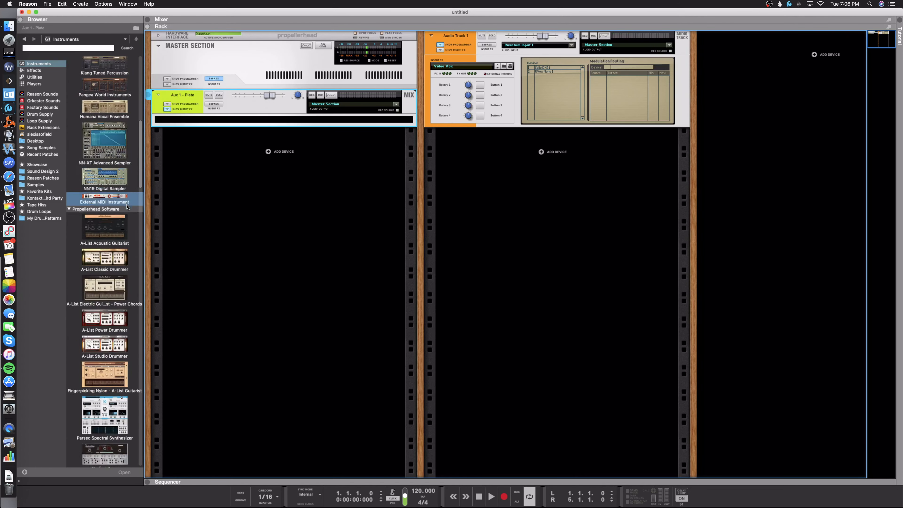
left_click(34, 70)
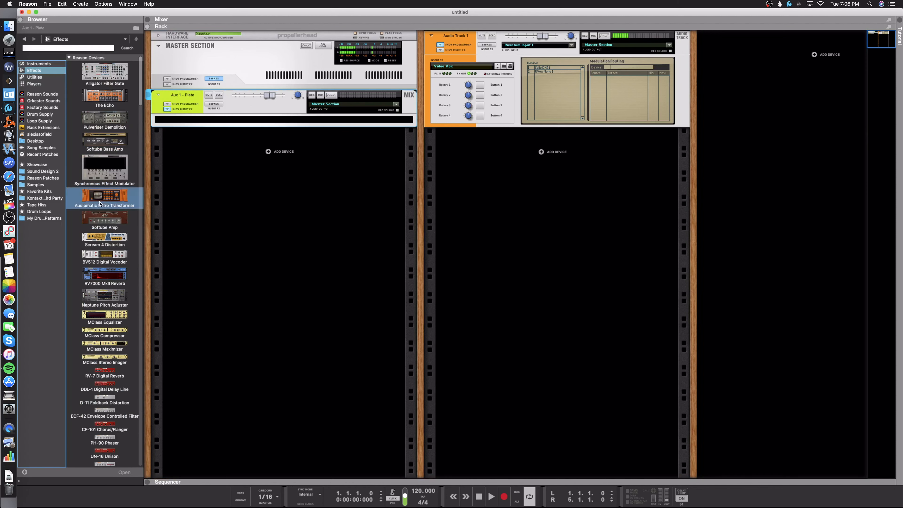
left_click_drag(105, 262, 249, 123)
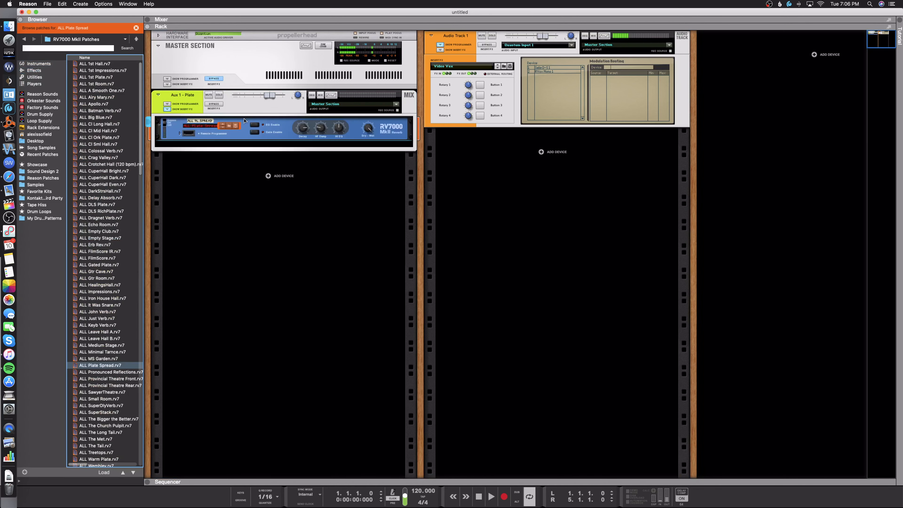
left_click(108, 78)
- Audition the plate reverb in the mixer through Audio Track 1's first FX send, raising the send level before switching it off
key("F5")
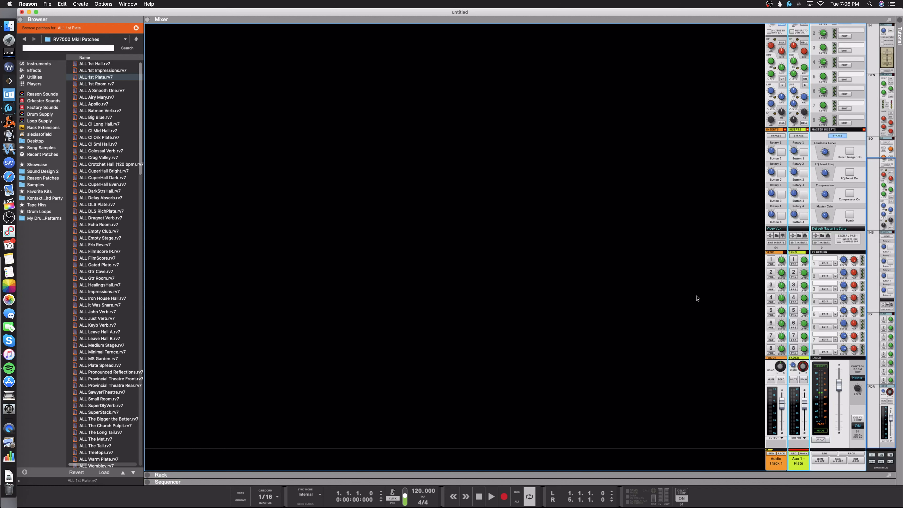
left_click(770, 259)
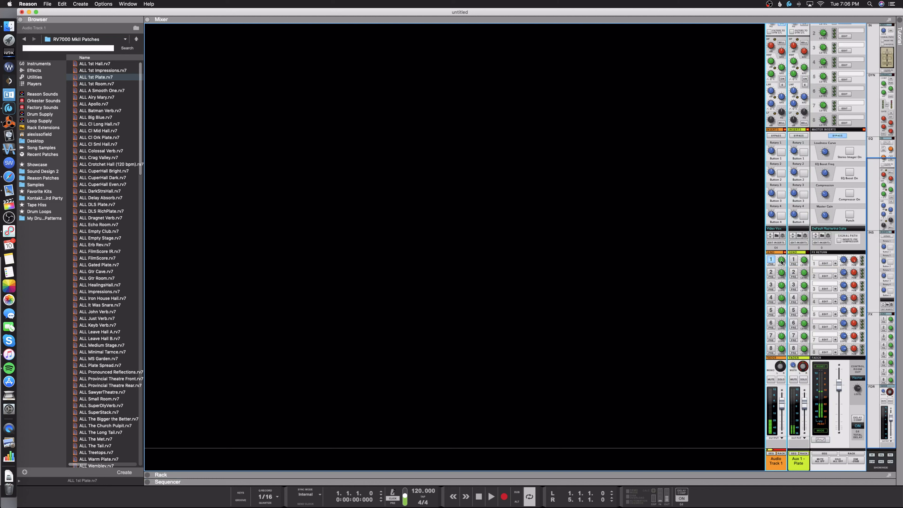
left_click_drag(781, 261, 782, 254)
left_click(771, 260)
- With Audio Track 1's first send temporarily on, shape Aux 1 - Plate's EQ with a raised high-pass filter and a low-pass at about 2.8 kHz
scroll(793, 78, "up", 5)
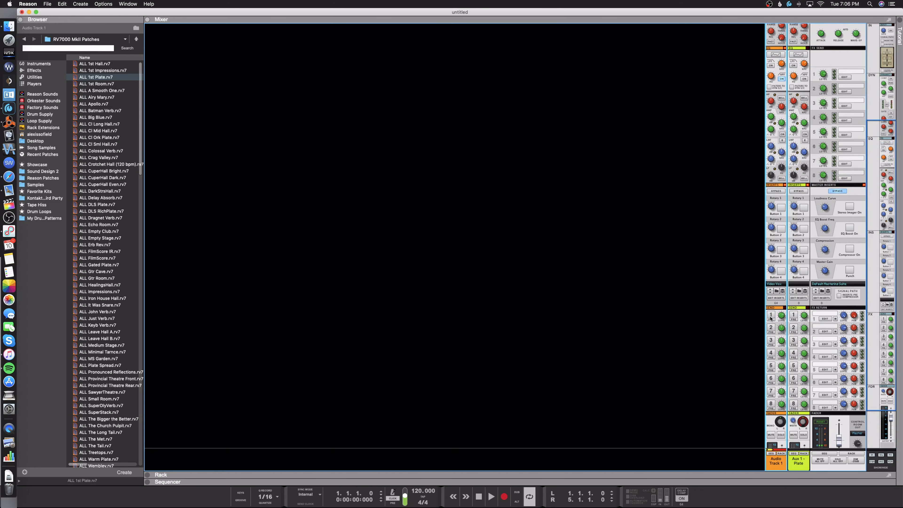
left_click(771, 316)
left_click(799, 55)
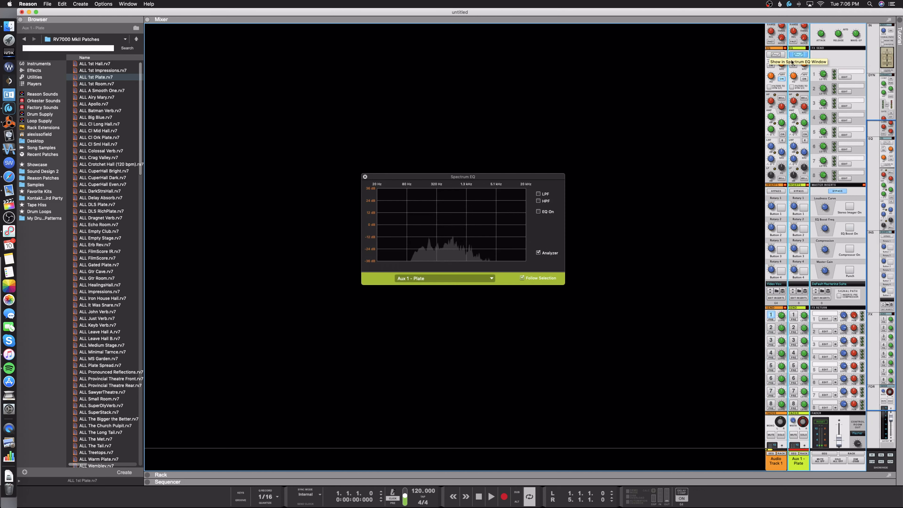
left_click(538, 202)
left_click_drag(413, 223, 483, 226)
left_click(538, 194)
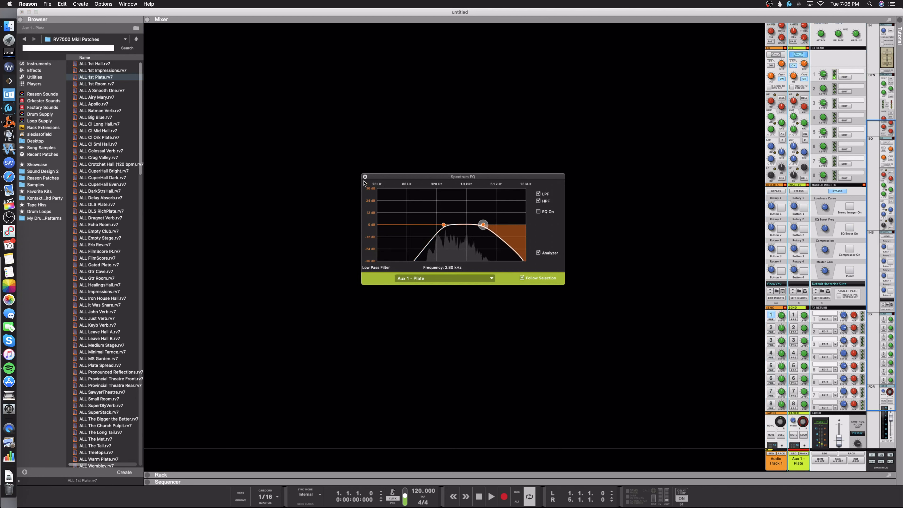
left_click(598, 324)
scroll(784, 279, "down", 3)
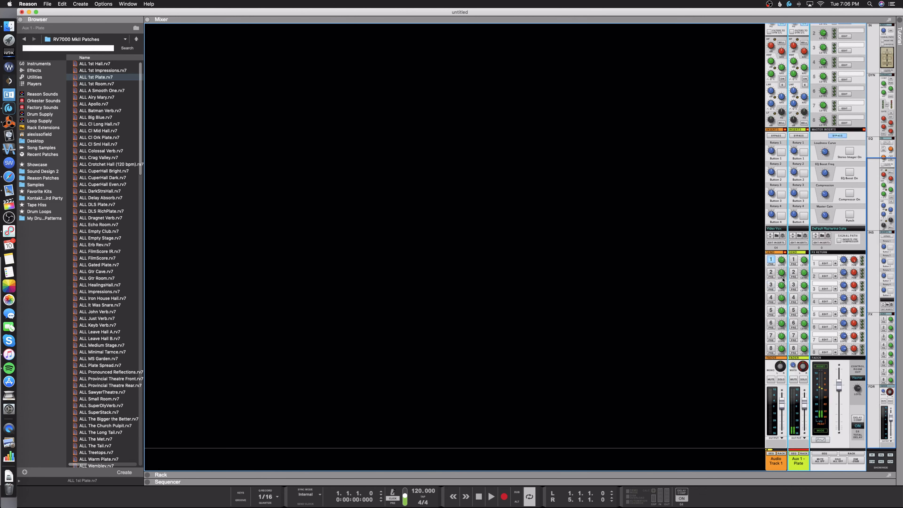
left_click(772, 261)
- Set the Aux 1 - Plate channel's signal path to Insert Pre in the mixer
scroll(792, 101, "up", 10)
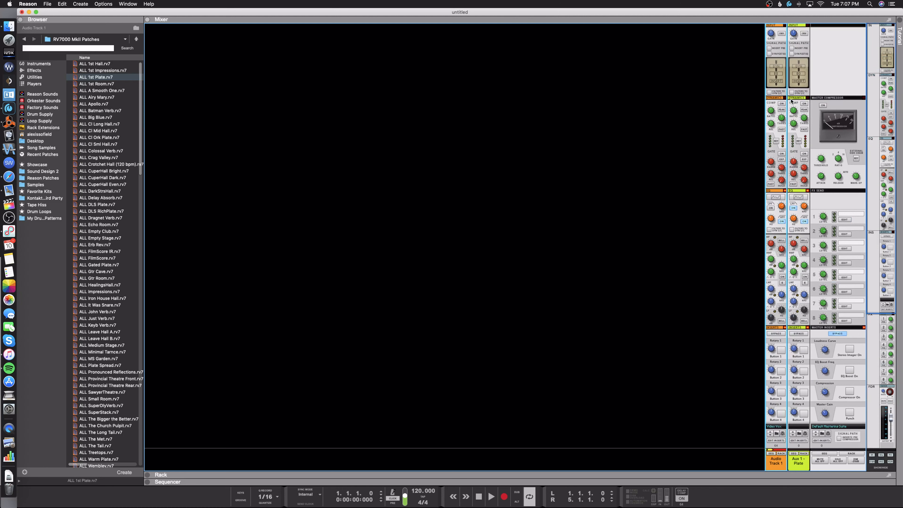
left_click(791, 48)
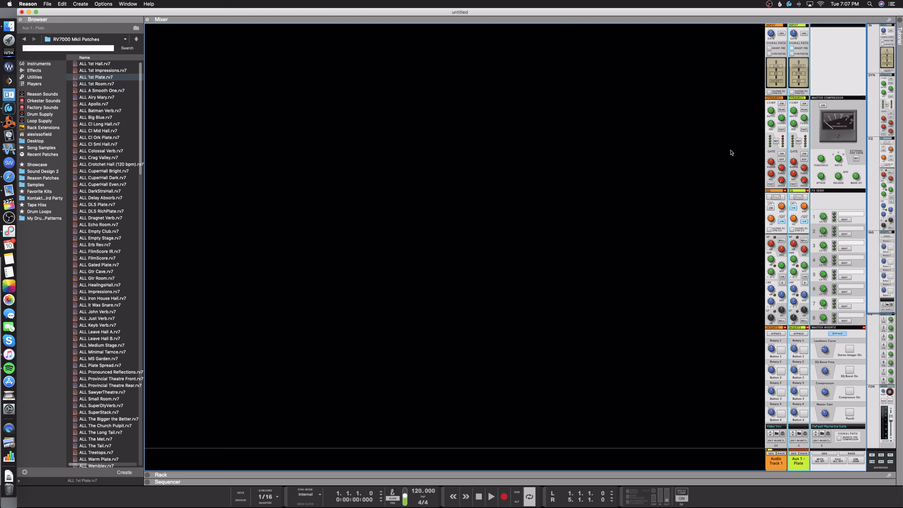
scroll(797, 160, "down", 1)
scroll(797, 161, "down", 10)
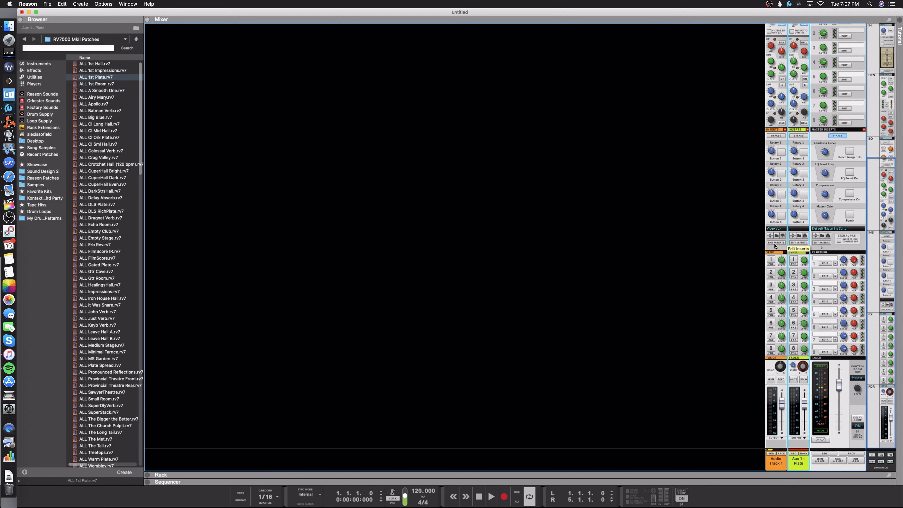
- Collapse the insert effects area of the Aux 1 - Plate channel in the rack
key("F5")
scroll(210, 143, "down", 2)
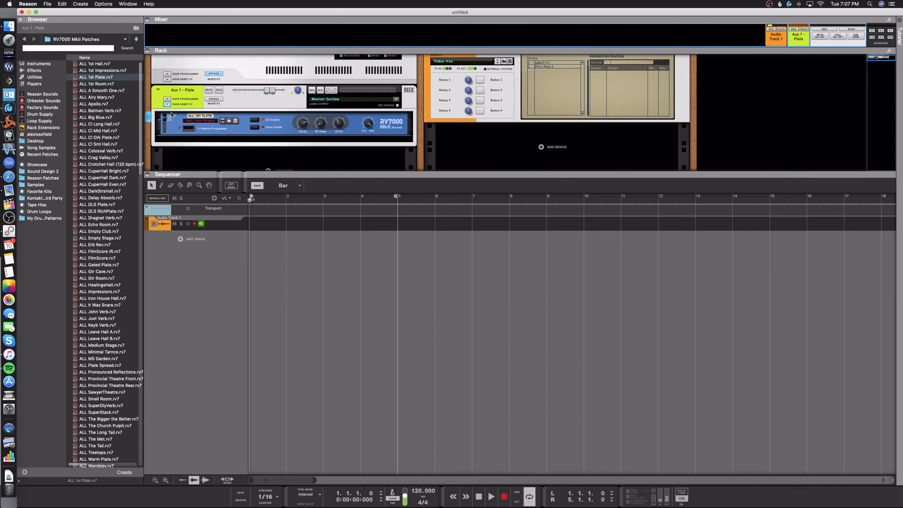
key("BackSpace")
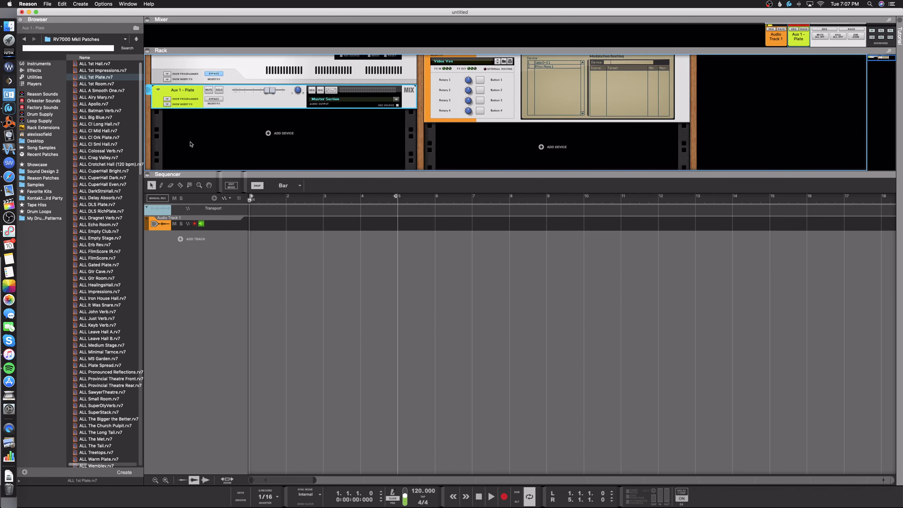
- Create a mix channel below Aux 1 - Plate in the rack and name it Aux2-Echo
key("F6")
key("F6")
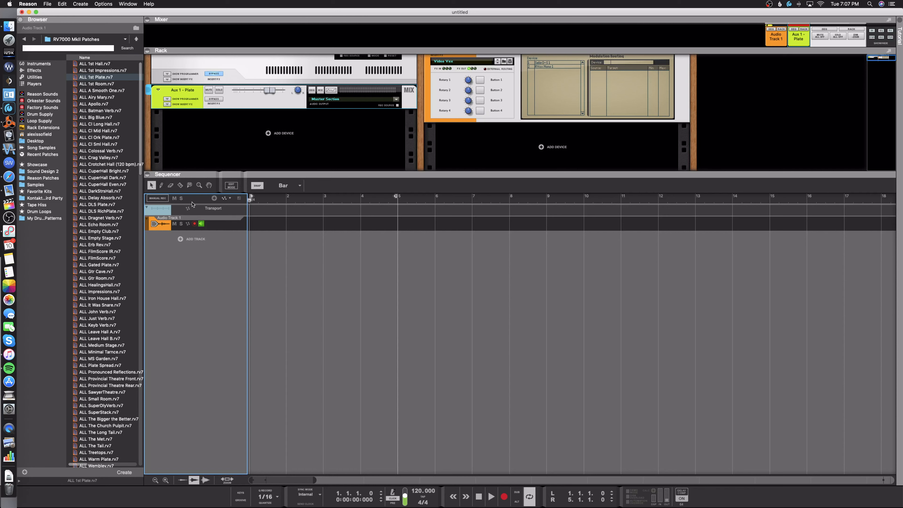
key("F6")
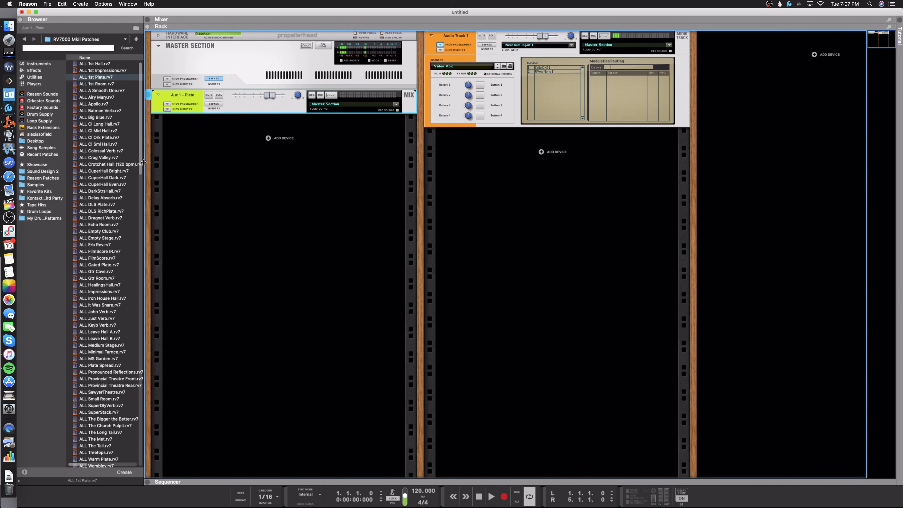
right_click(199, 151)
left_click(229, 173)
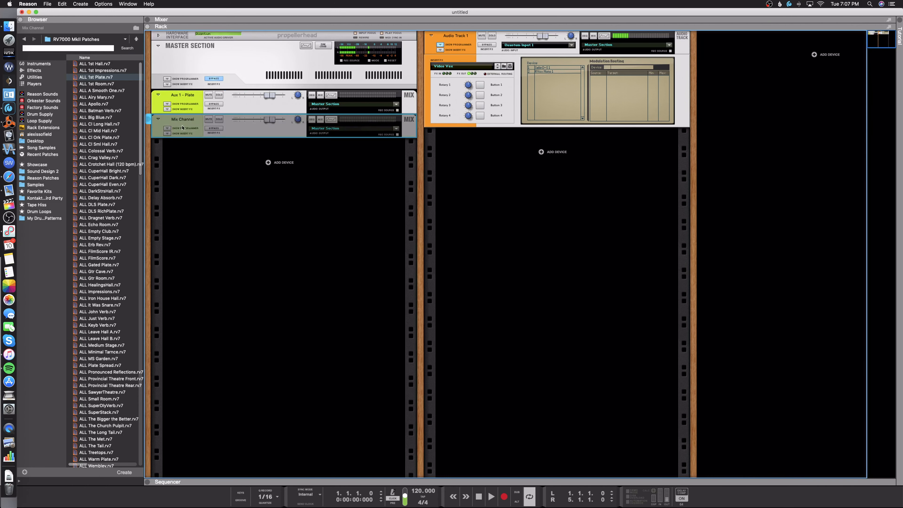
double_click(178, 119)
type("A")
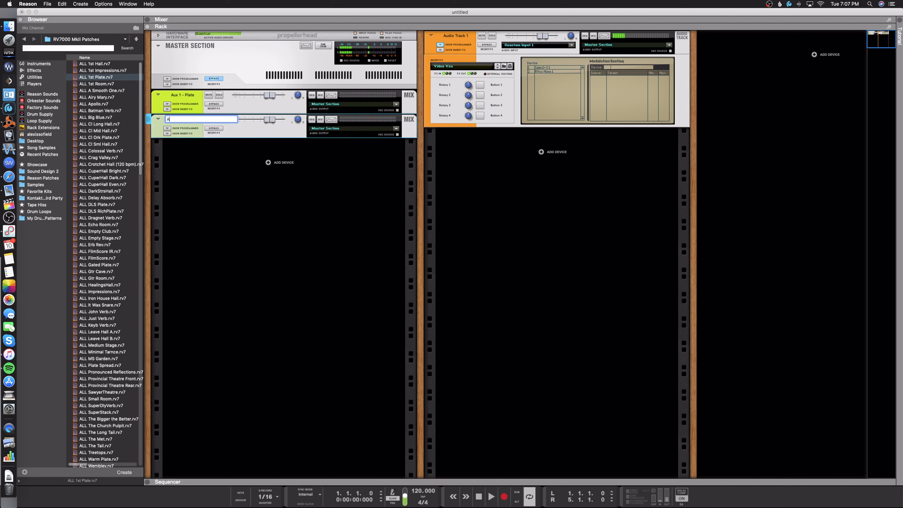
type("ux2-Echo")
key("Return")
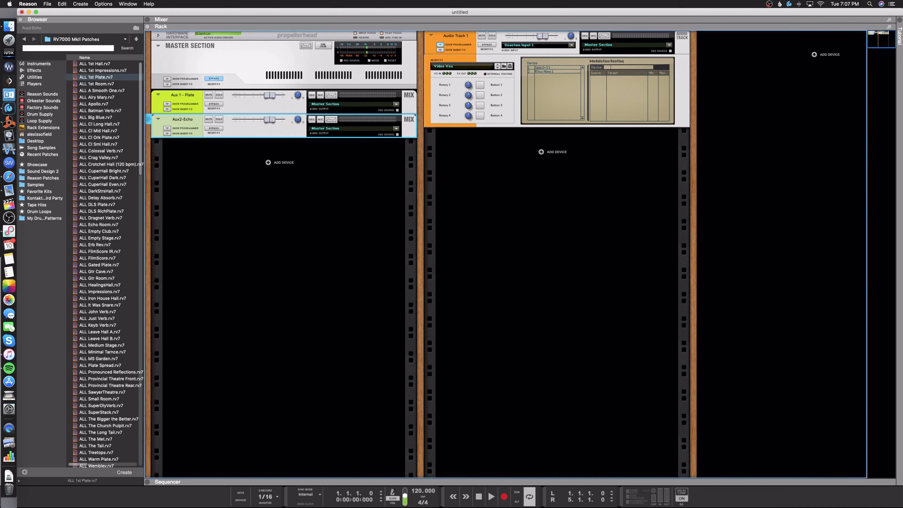
- Expand Aux2-Echo's insert effects area and cable the Master Section's second stereo FX send to the channel's input
left_click(173, 137)
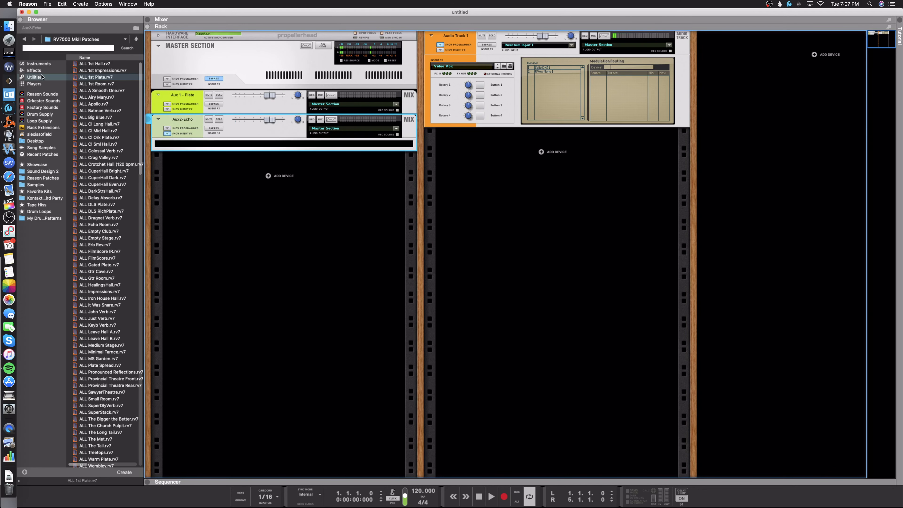
key("Tab")
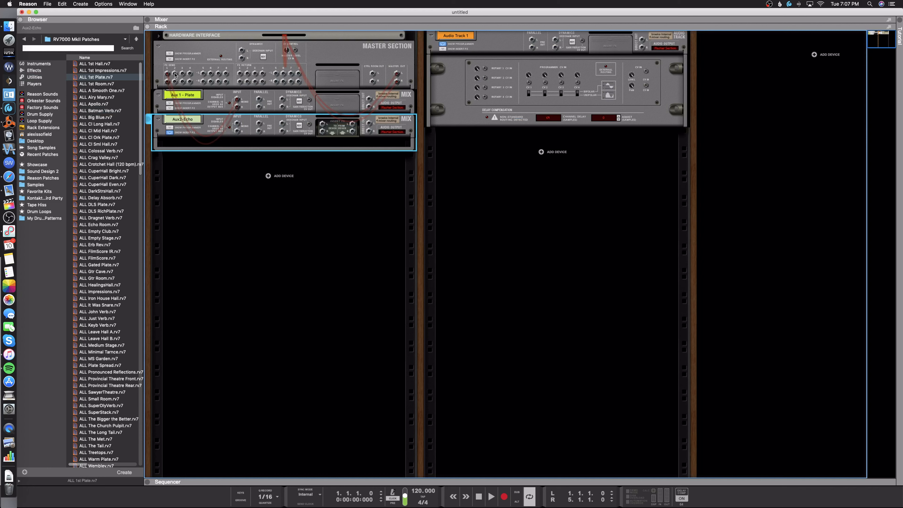
left_click_drag(175, 75, 239, 124)
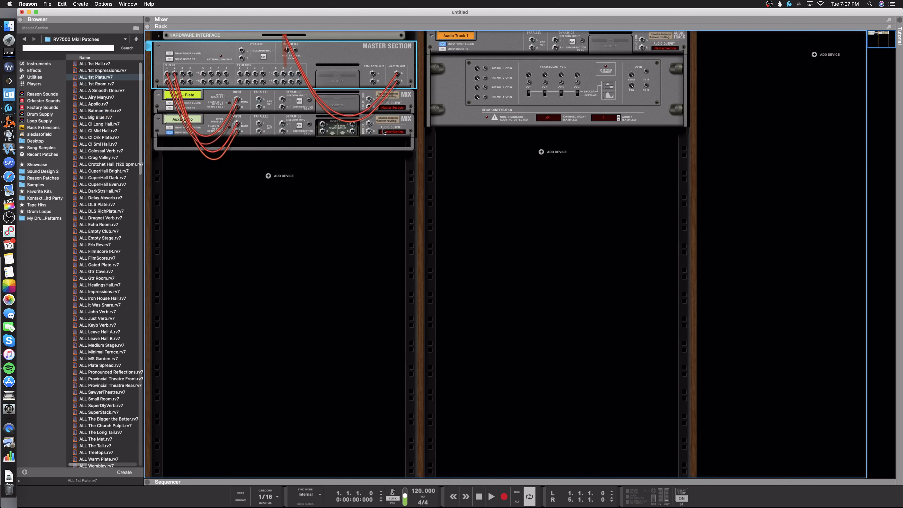
key("Tab")
- Insert The Echo into the Aux2-Echo channel's insert effects and adjust its delay time
left_click(34, 70)
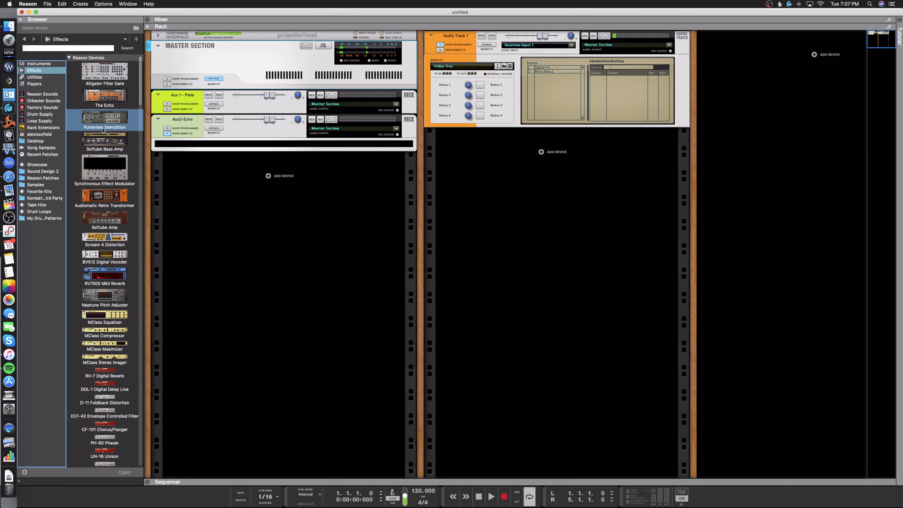
left_click_drag(111, 101, 280, 157)
left_click_drag(225, 170, 228, 163)
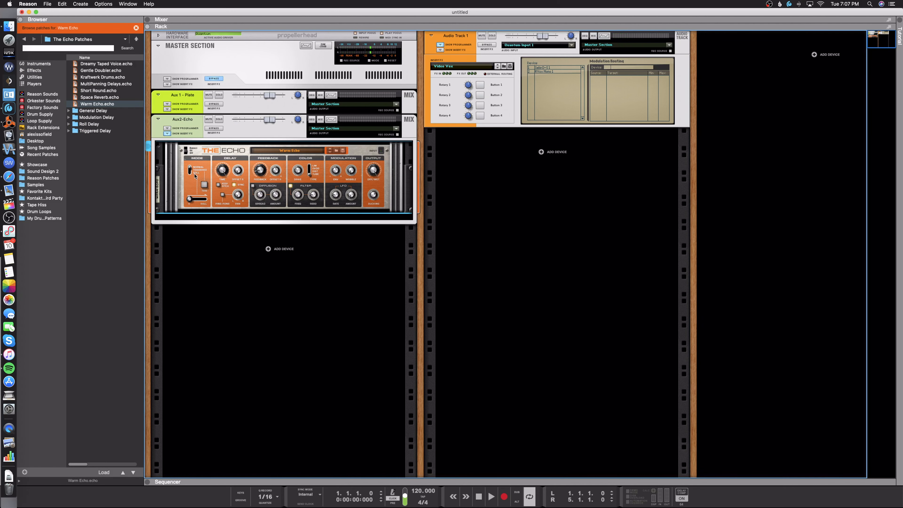
- Show the mixer together with the rack and switch on Audio Track 1's second FX send
key("F6")
key("F7")
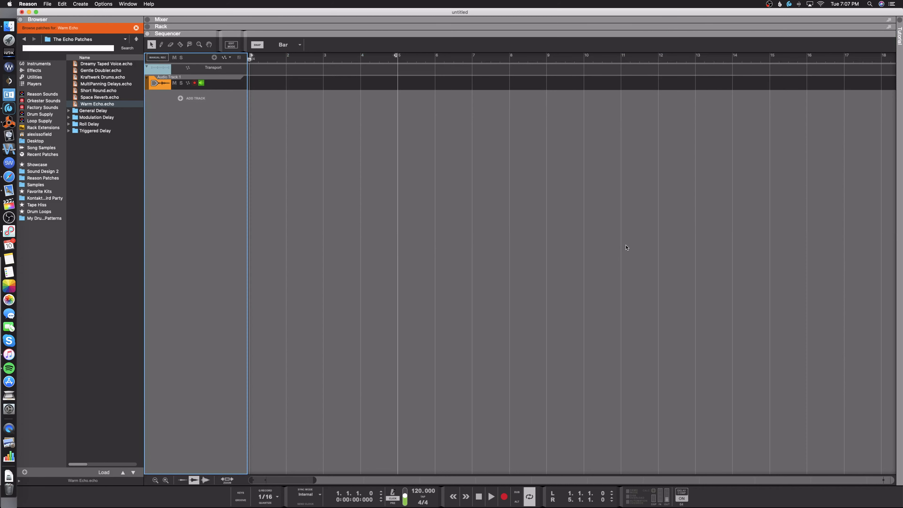
key("F6")
key("F7")
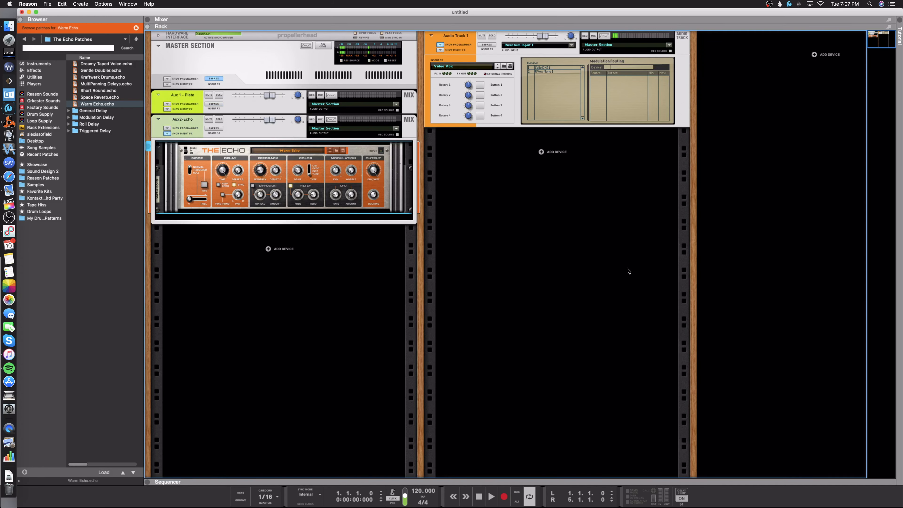
key("F5")
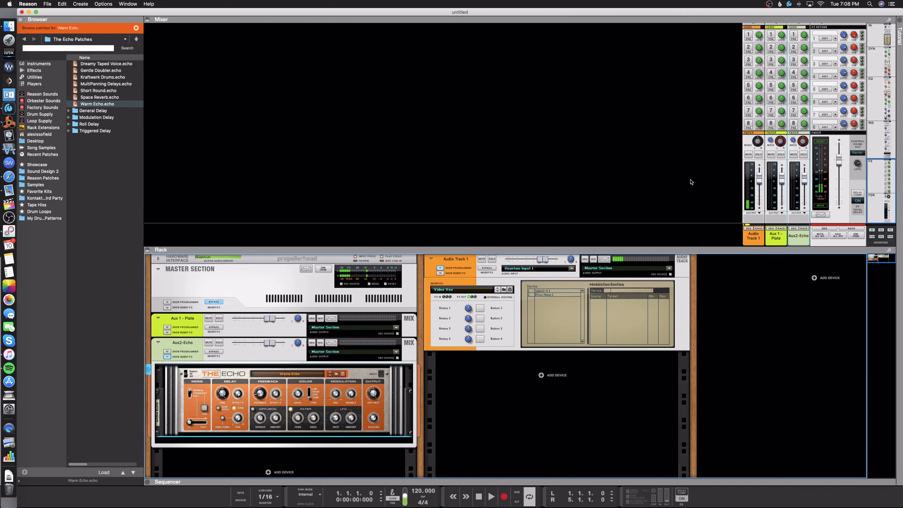
left_click(749, 49)
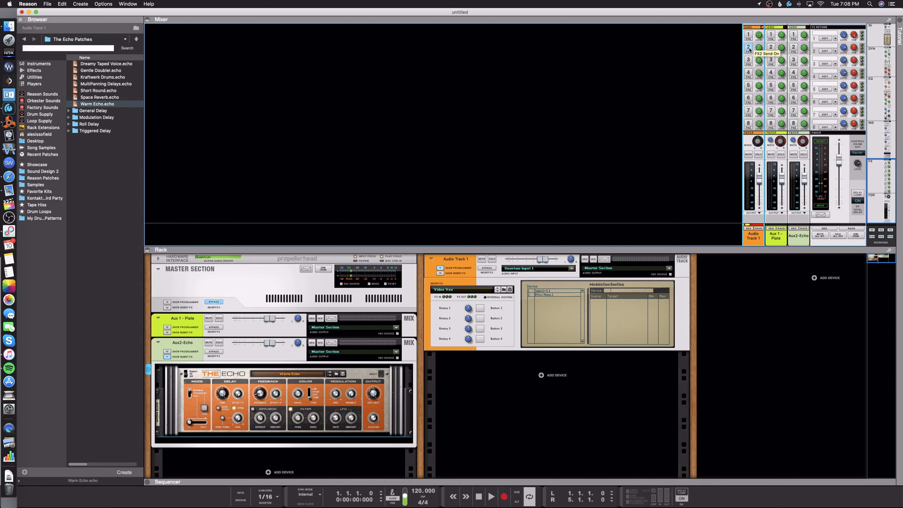
left_click(749, 50)
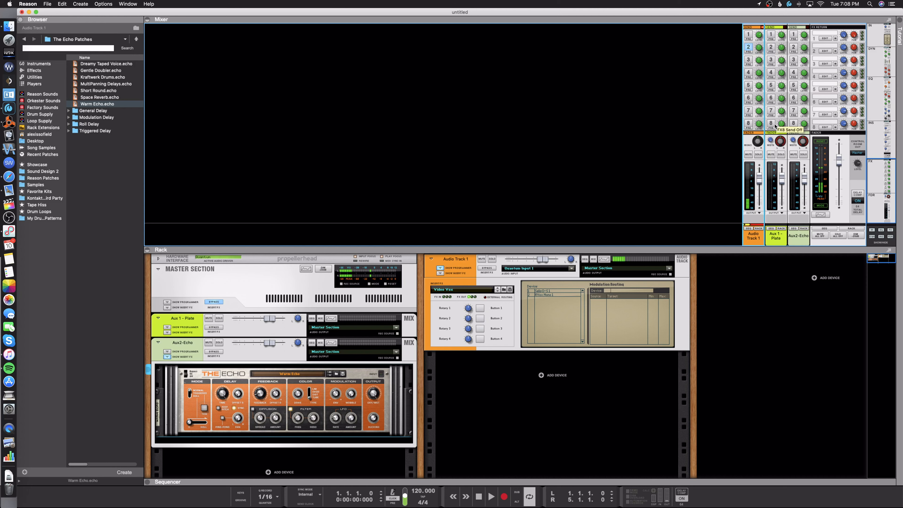
- Enable high-pass and low-pass filters in Aux2-Echo's EQ, raise the high-pass frequency, and switch off Audio Track 1's second send
scroll(794, 160, "up", 10)
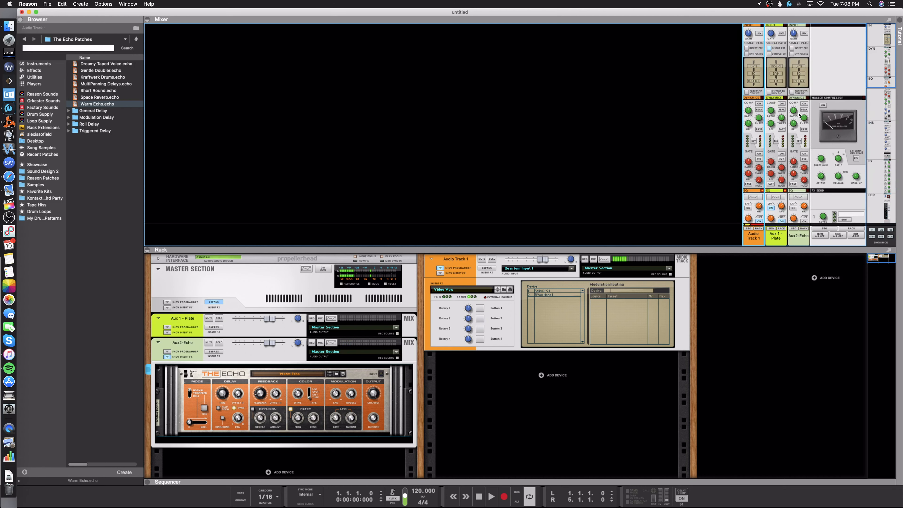
left_click(798, 197)
left_click(538, 201)
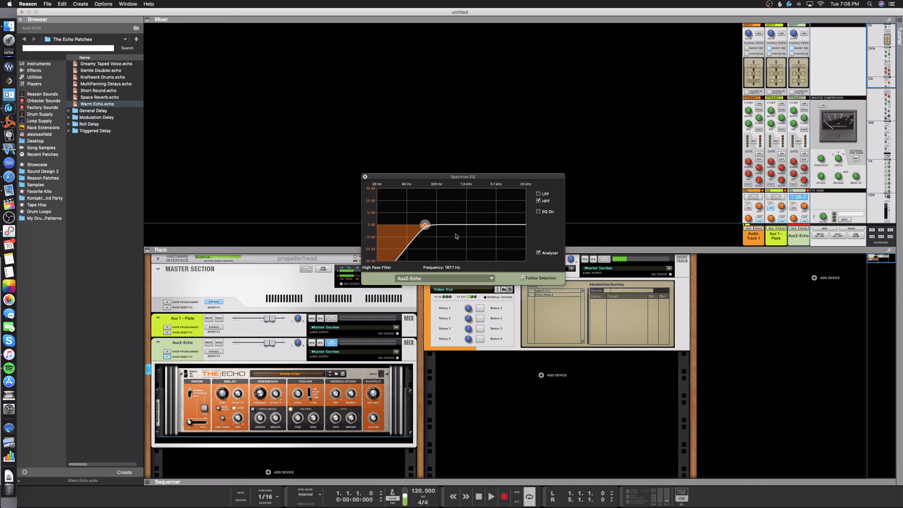
left_click_drag(420, 225, 451, 225)
left_click(538, 193)
left_click(365, 177)
scroll(809, 151, "down", 10)
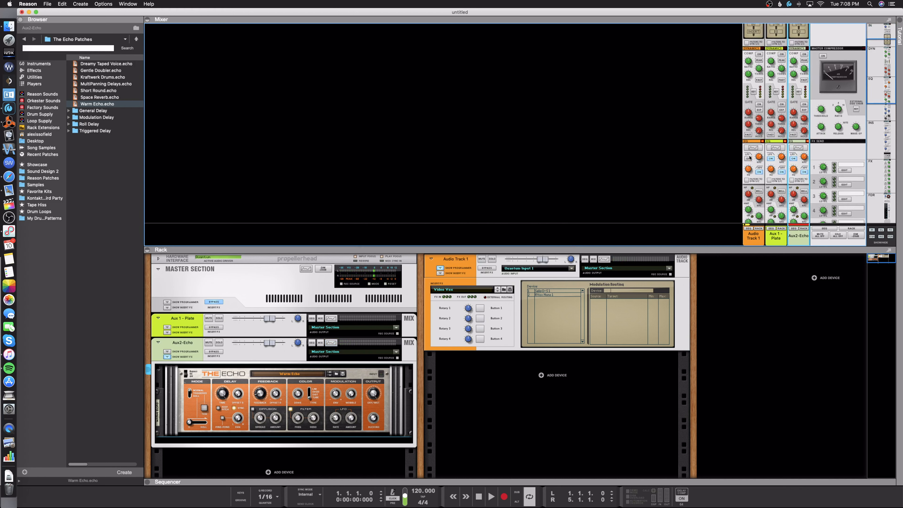
left_click(747, 46)
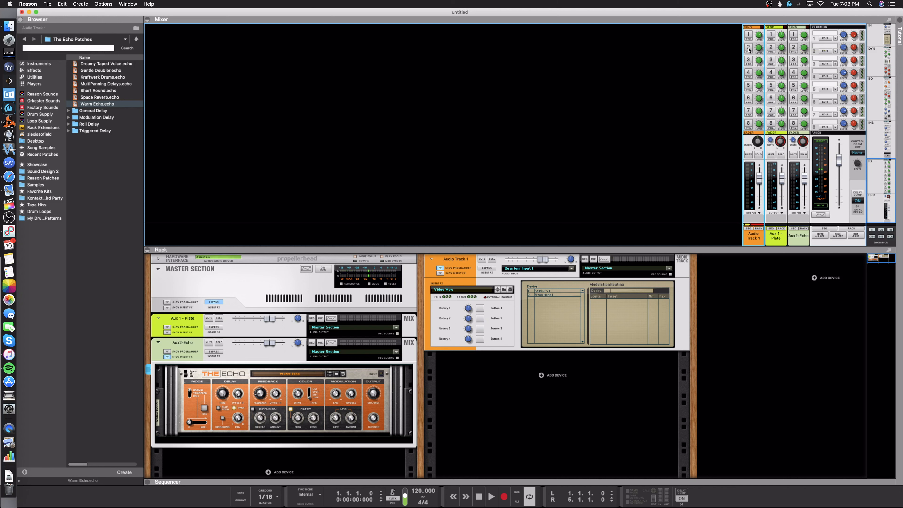
- Switch on Aux2-Echo's first FX send and Audio Track 1's second send, and adjust Aux2-Echo's first send level
left_click(794, 34)
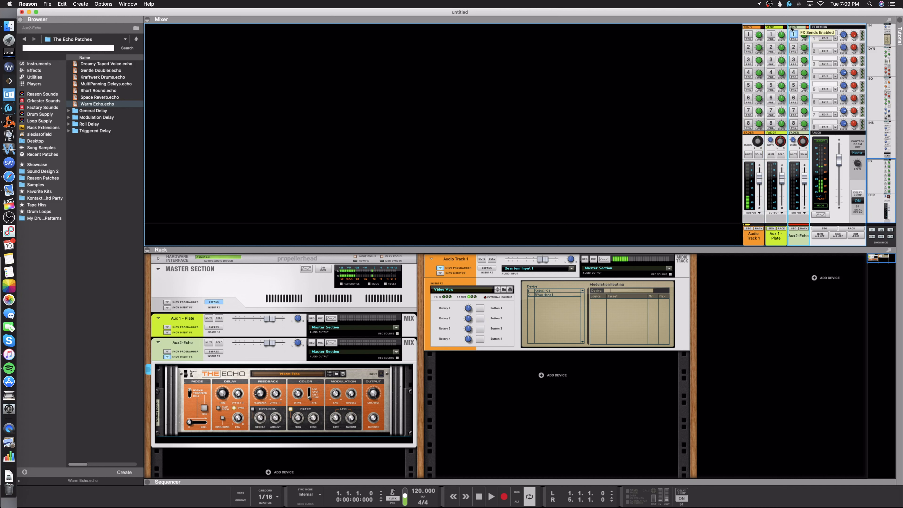
left_click(748, 48)
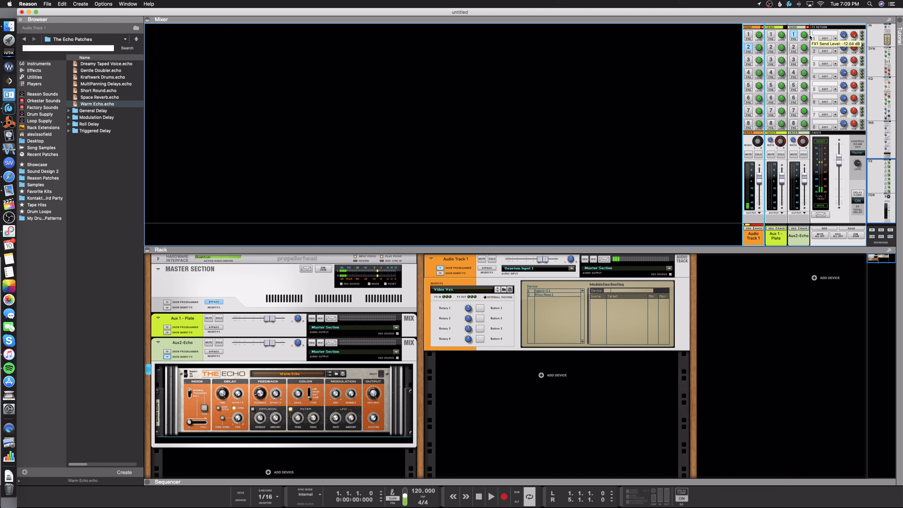
left_click_drag(810, 38, 807, 33)
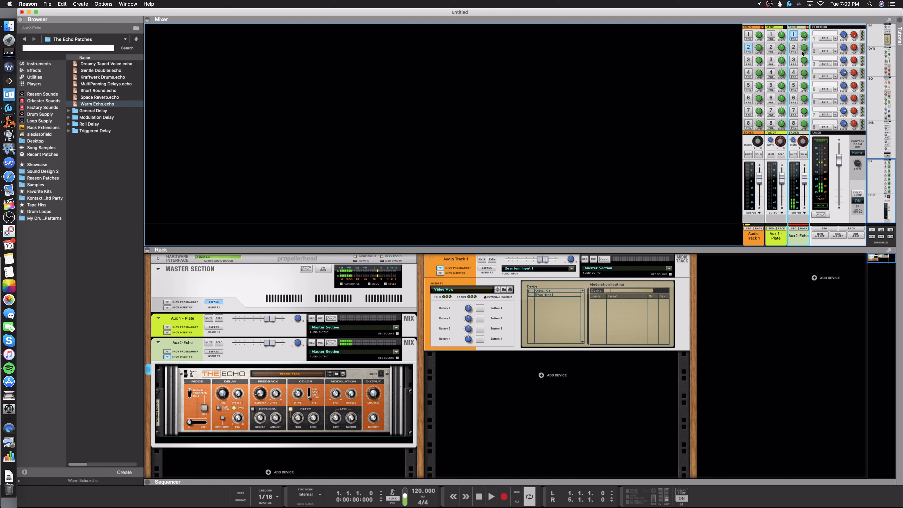
left_click_drag(803, 35, 803, 34)
left_click_drag(804, 42, 804, 40)
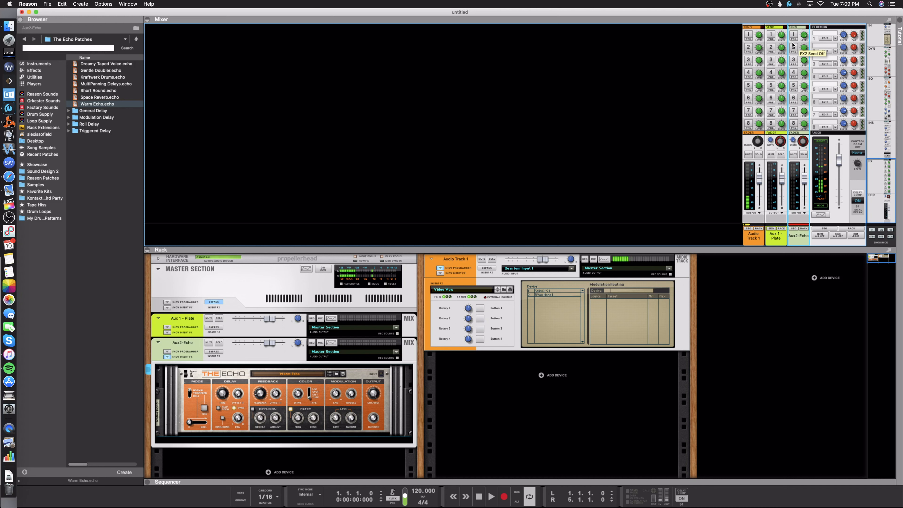
- Start editing the name of the Master Section's first FX return and show the mixer alone at full size
scroll(832, 69, "up", 5)
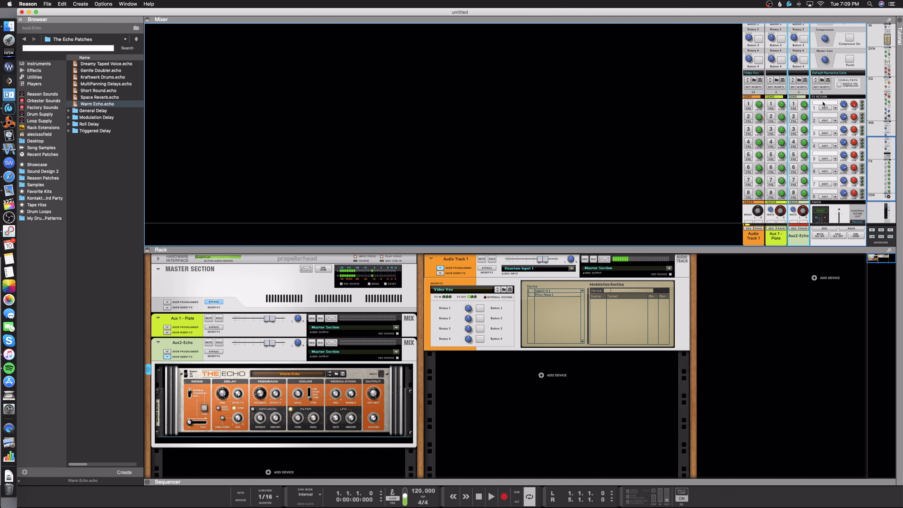
scroll(819, 125, "up", 2)
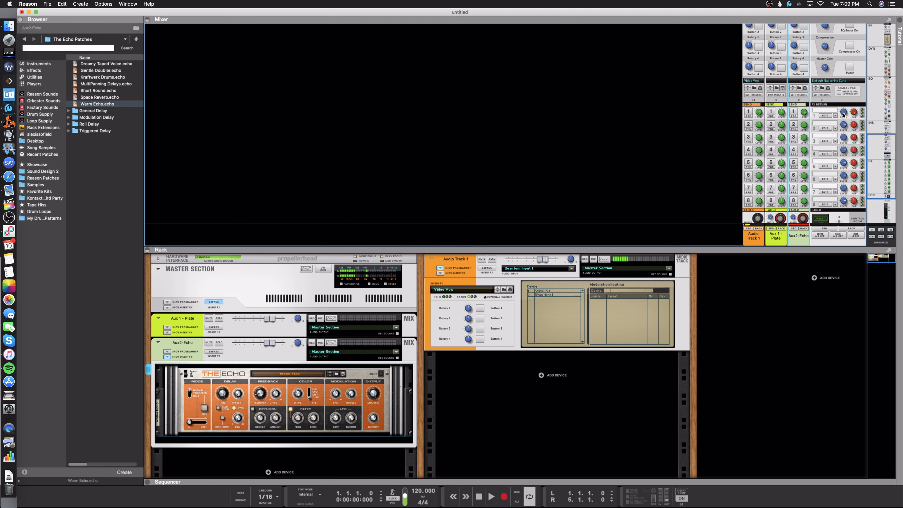
left_click(843, 113)
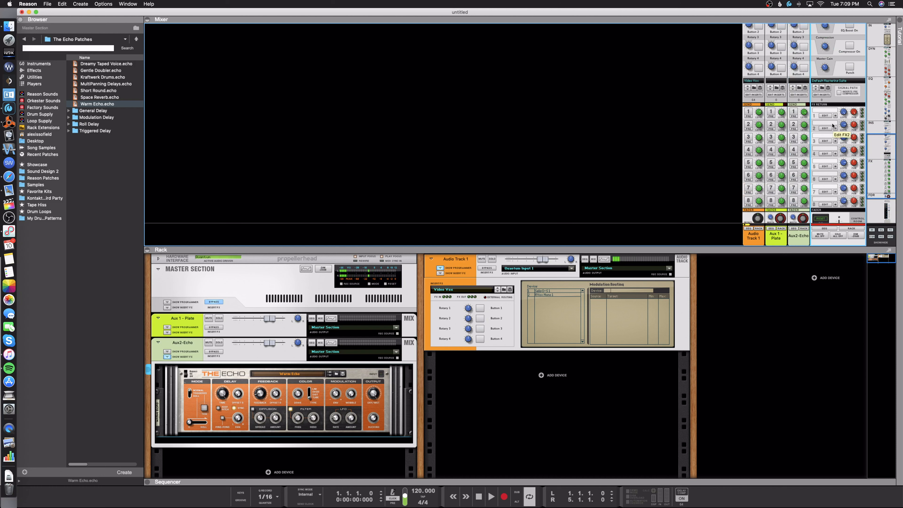
double_click(824, 112)
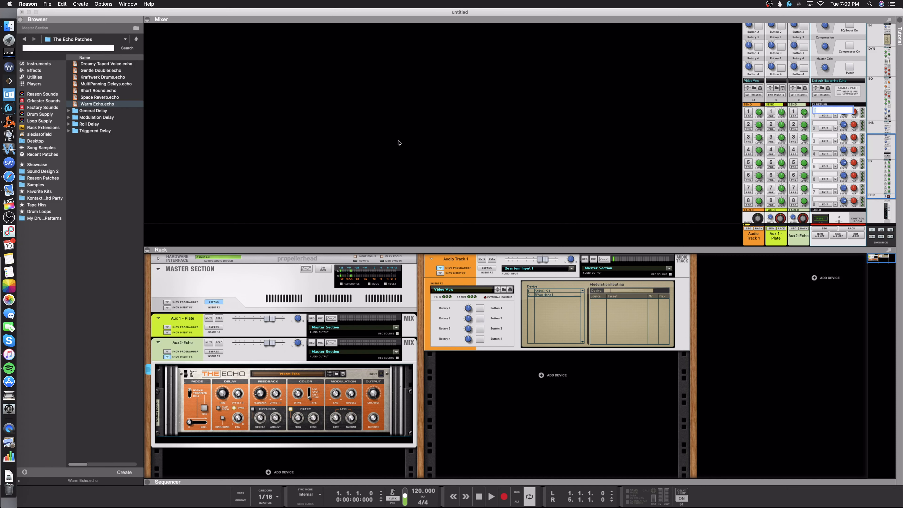
left_click(312, 117)
key("F6")
left_click(179, 98)
key("F5")
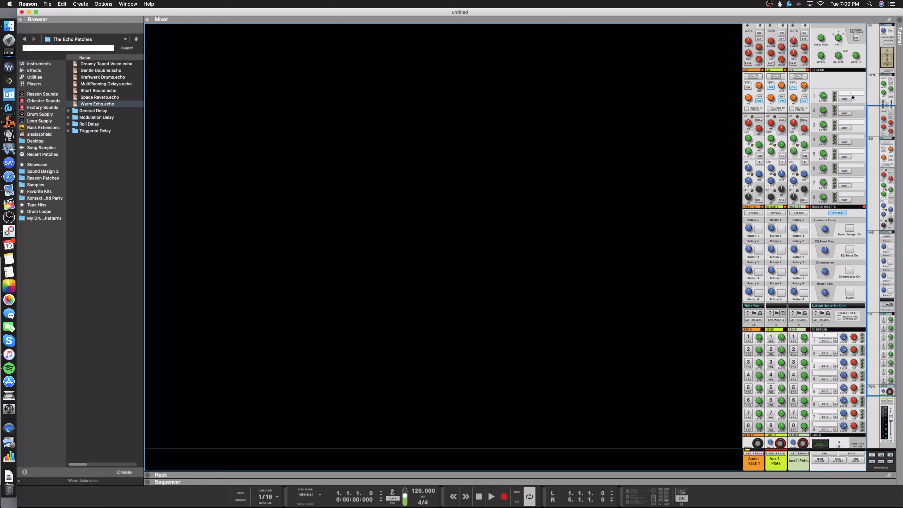
- Name the Master Section's first FX return Plate and the second one Echo
scroll(835, 177, "down", 5)
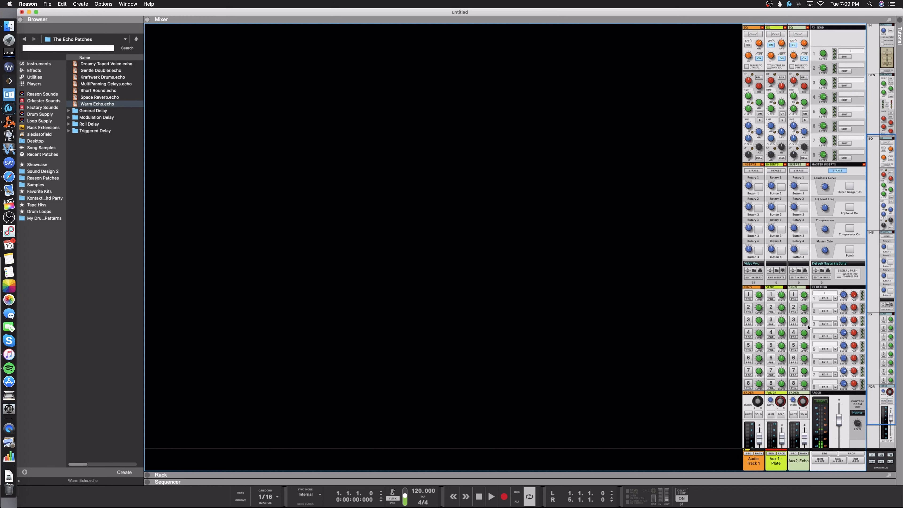
left_click(827, 260)
double_click(828, 260)
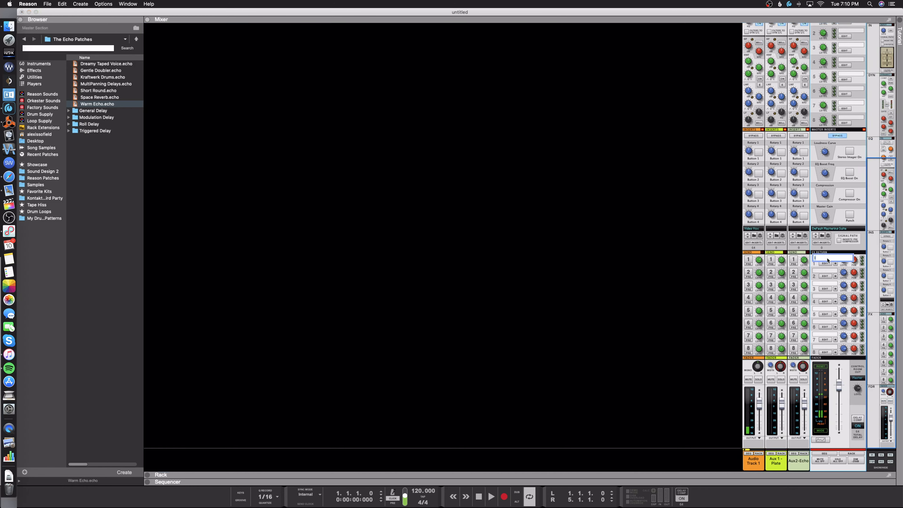
type("Plate")
key("Return")
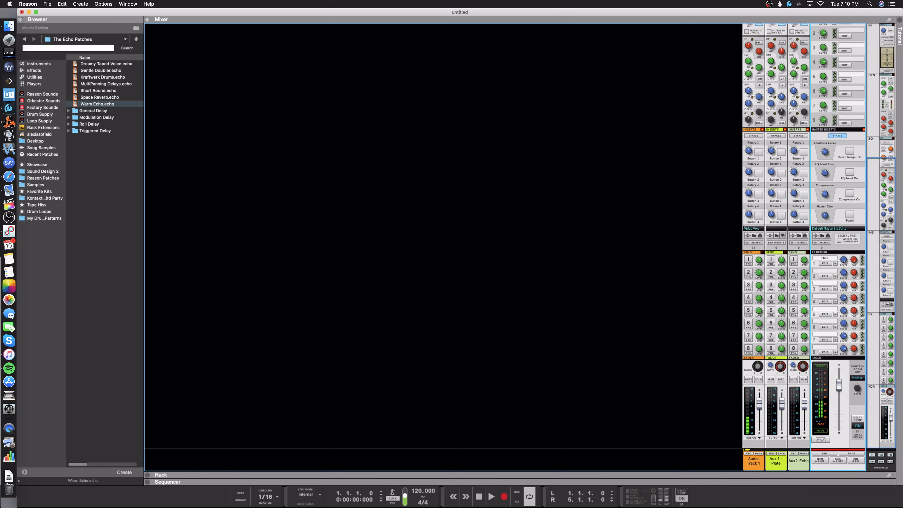
double_click(826, 271)
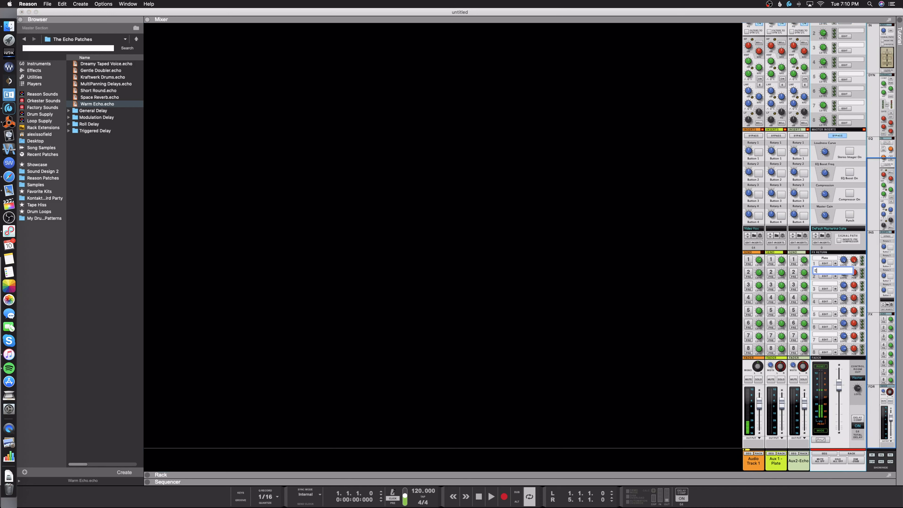
type("Echo")
key("Return")
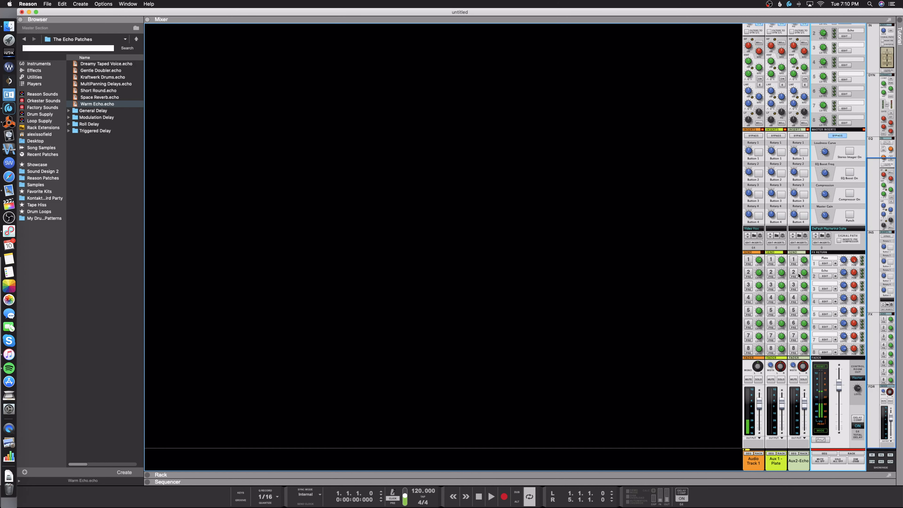
- Collapse the Aux2-Echo and Aux 1 - Plate channels in the rack and return to the mixer
scroll(814, 78, "up", 6)
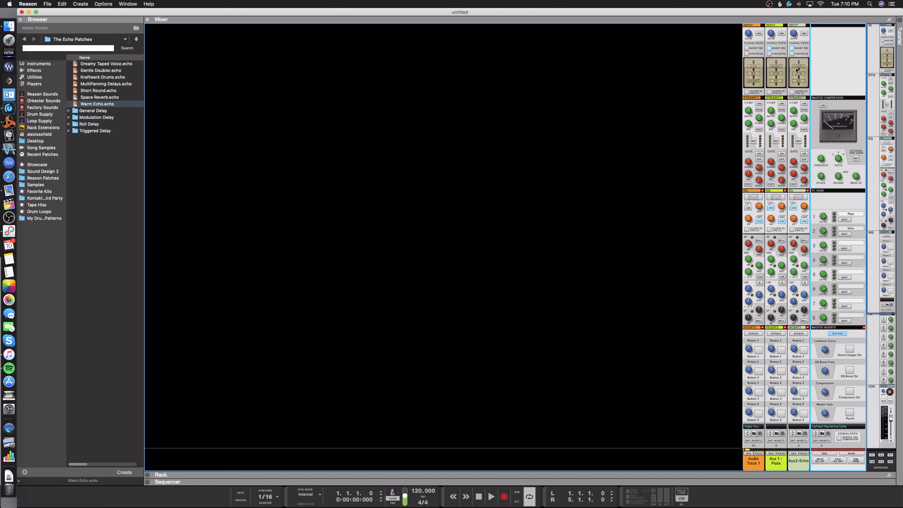
scroll(816, 192, "down", 10)
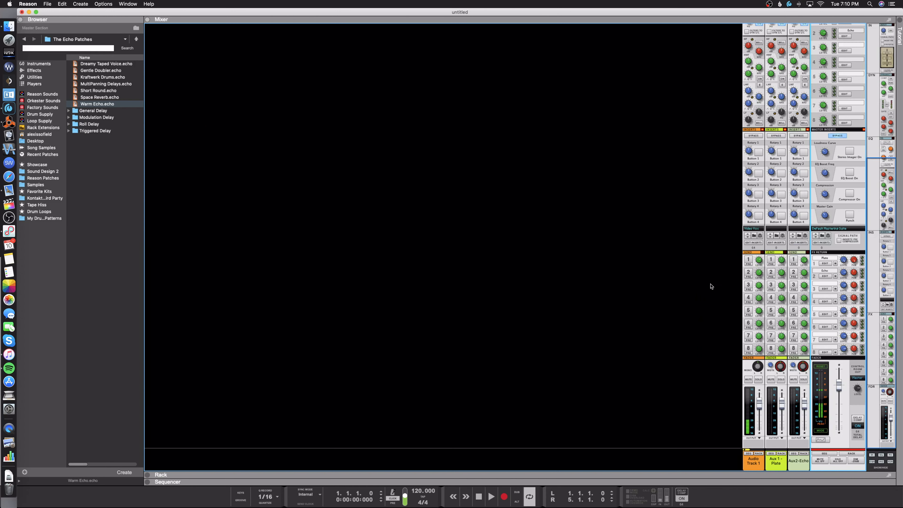
key("F6")
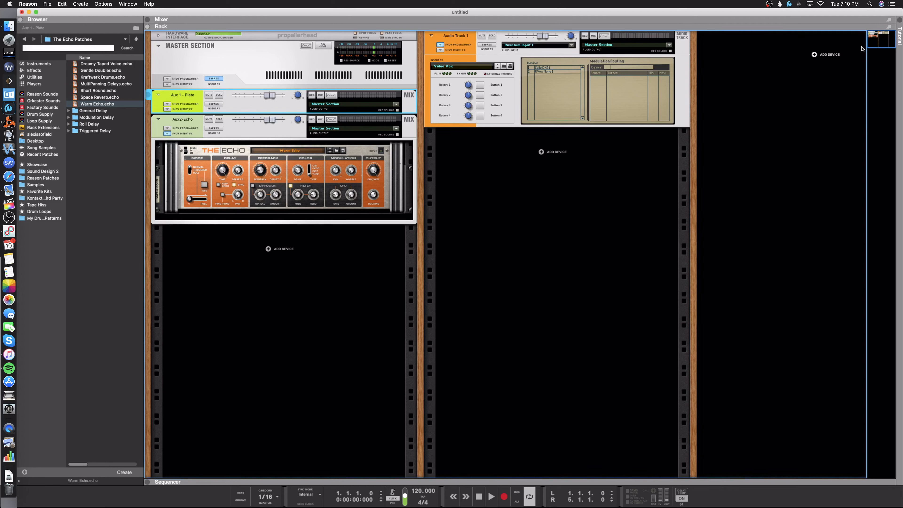
left_click(159, 119)
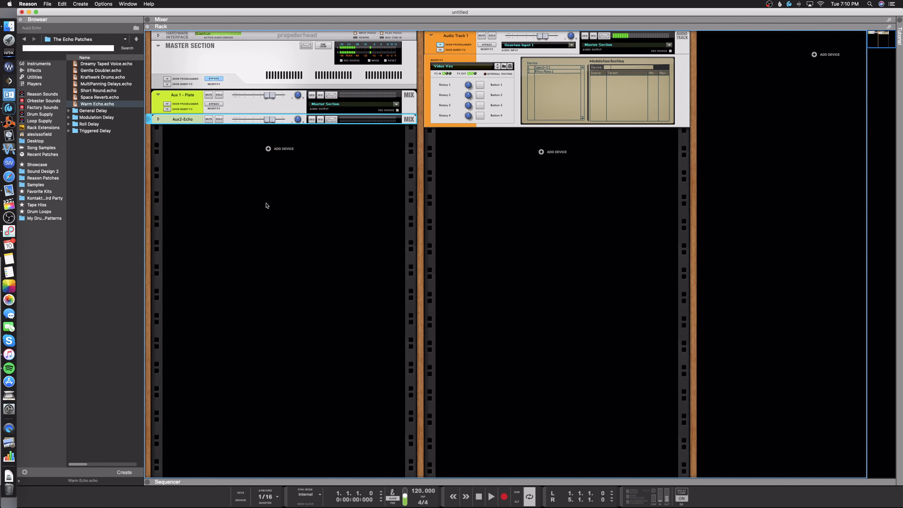
left_click(159, 95)
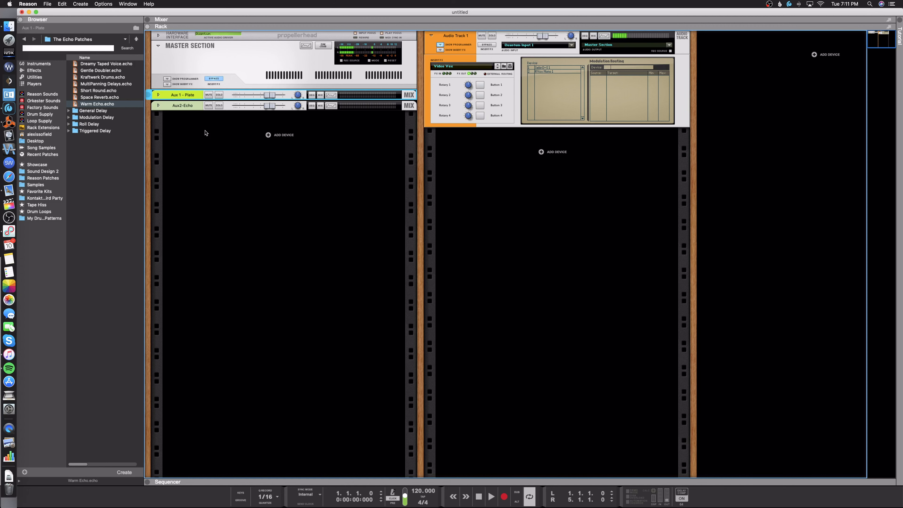
key("F5")
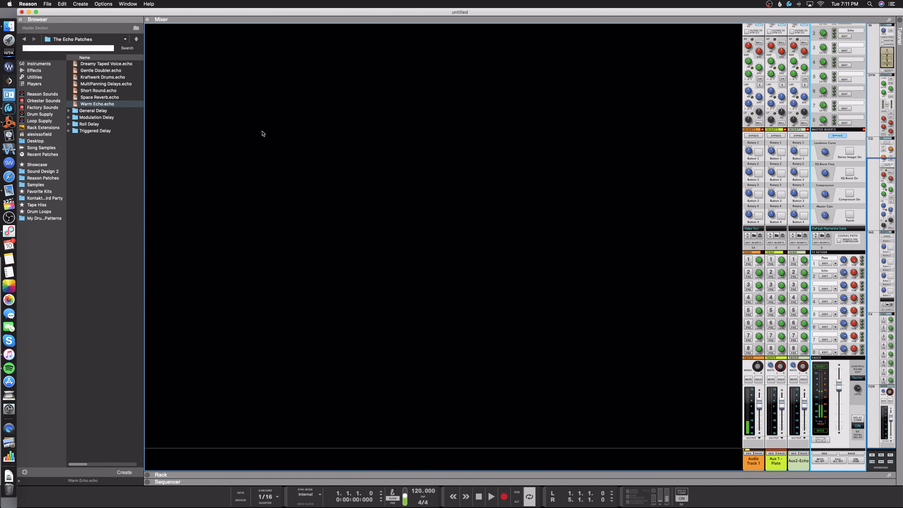